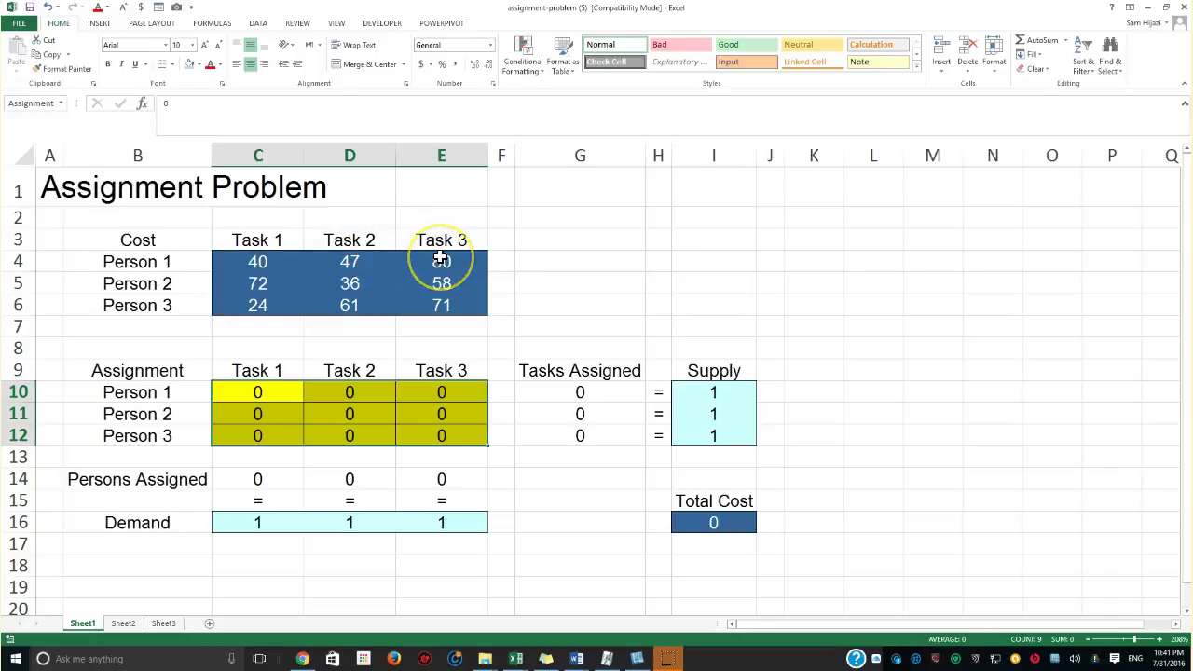
Review each person's cost values for Tasks 1 to 3 in the cost matrix.
drag(253, 260, 420, 266)
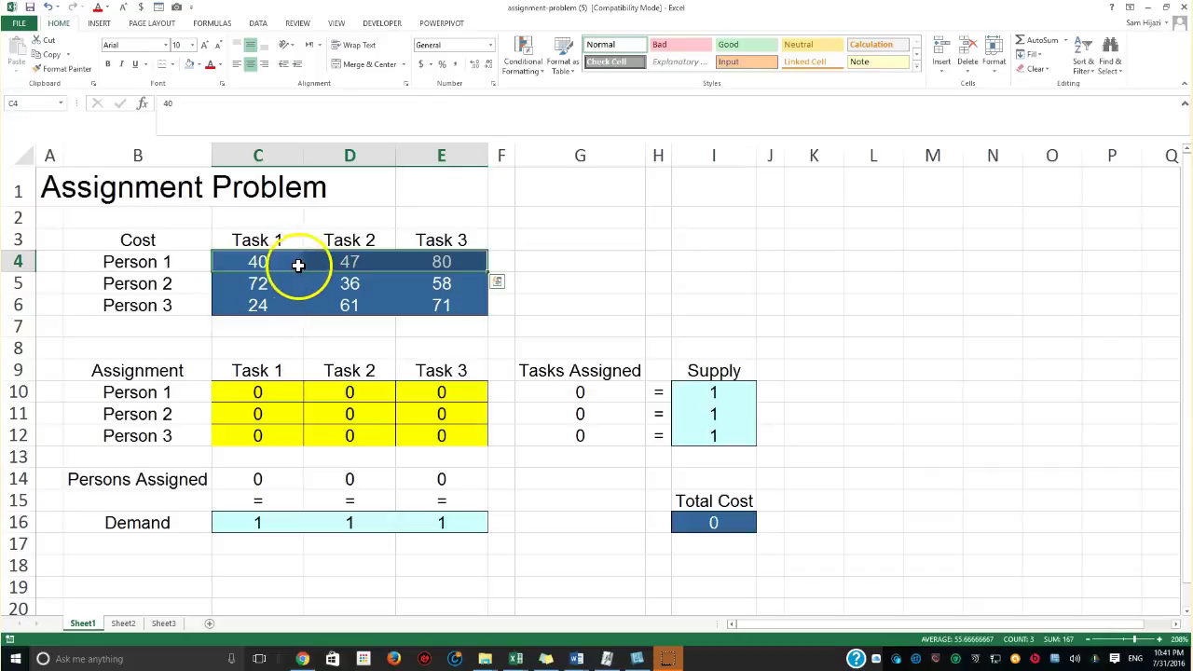
click(359, 263)
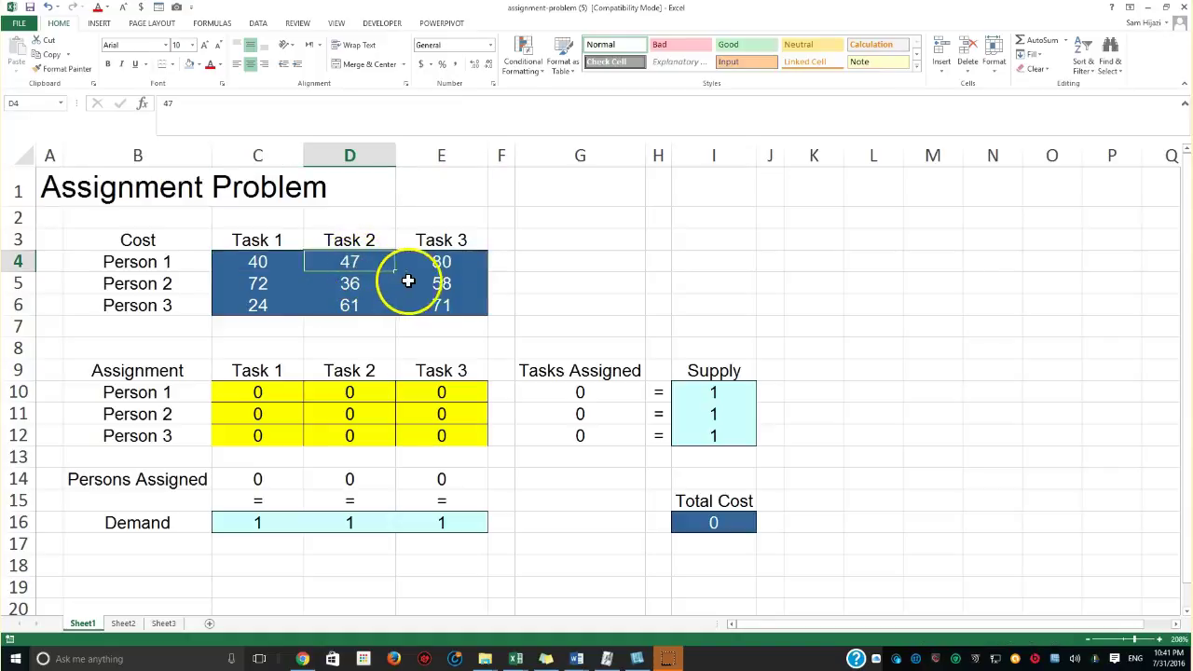
click(435, 271)
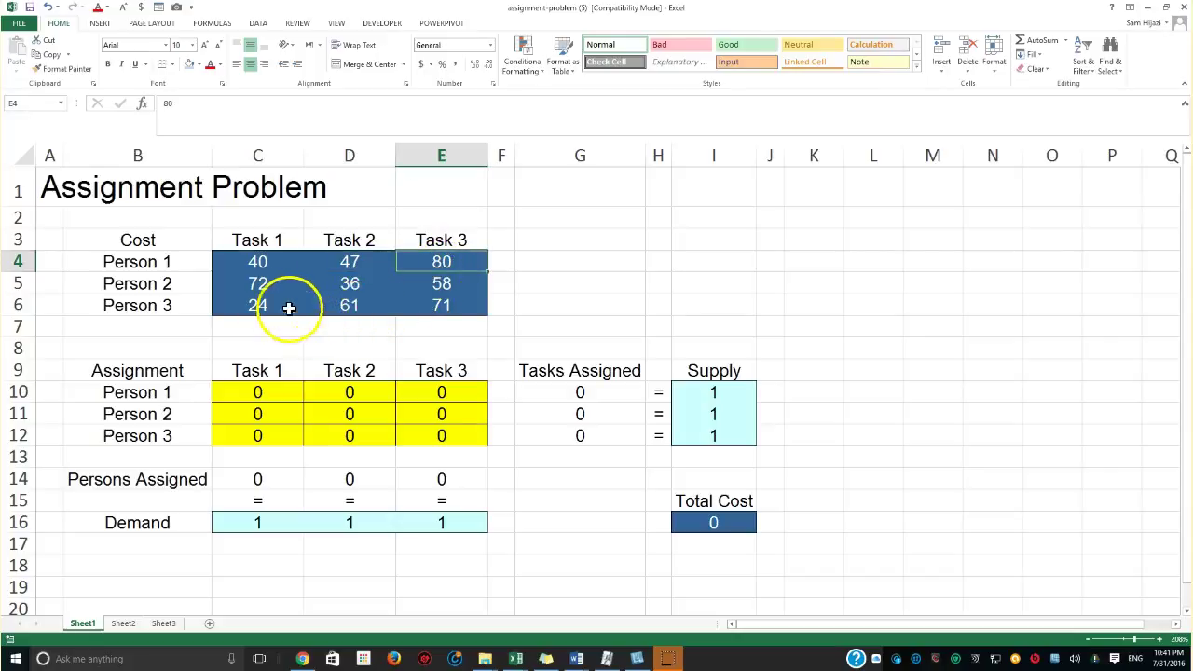
click(256, 286)
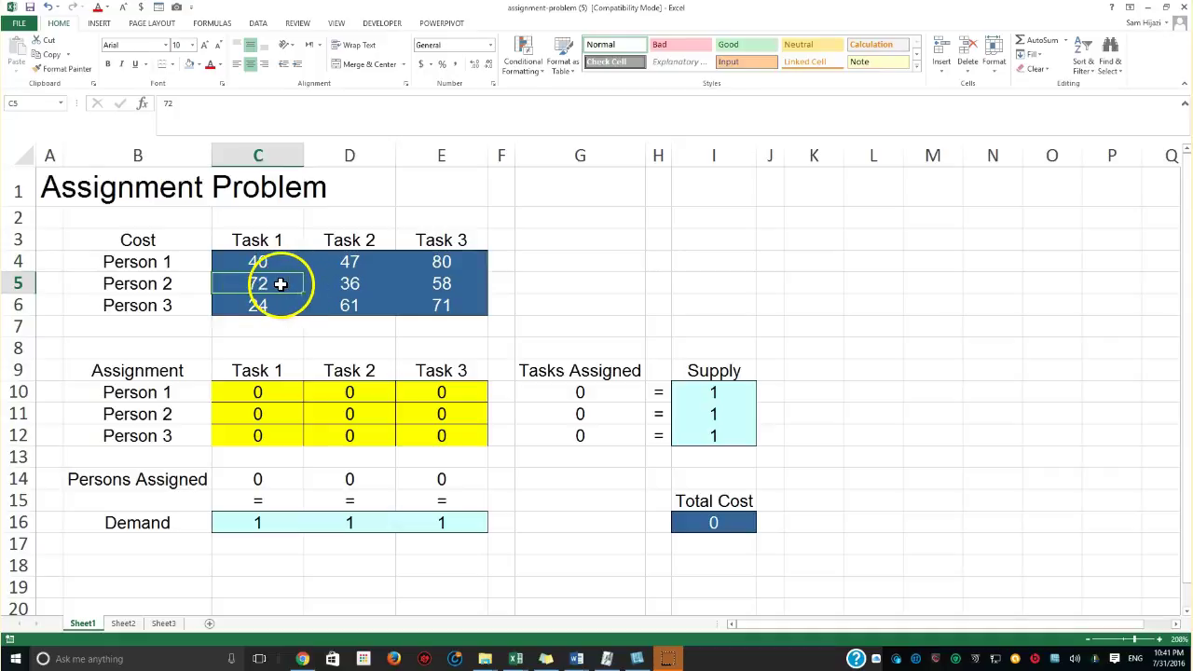
click(342, 284)
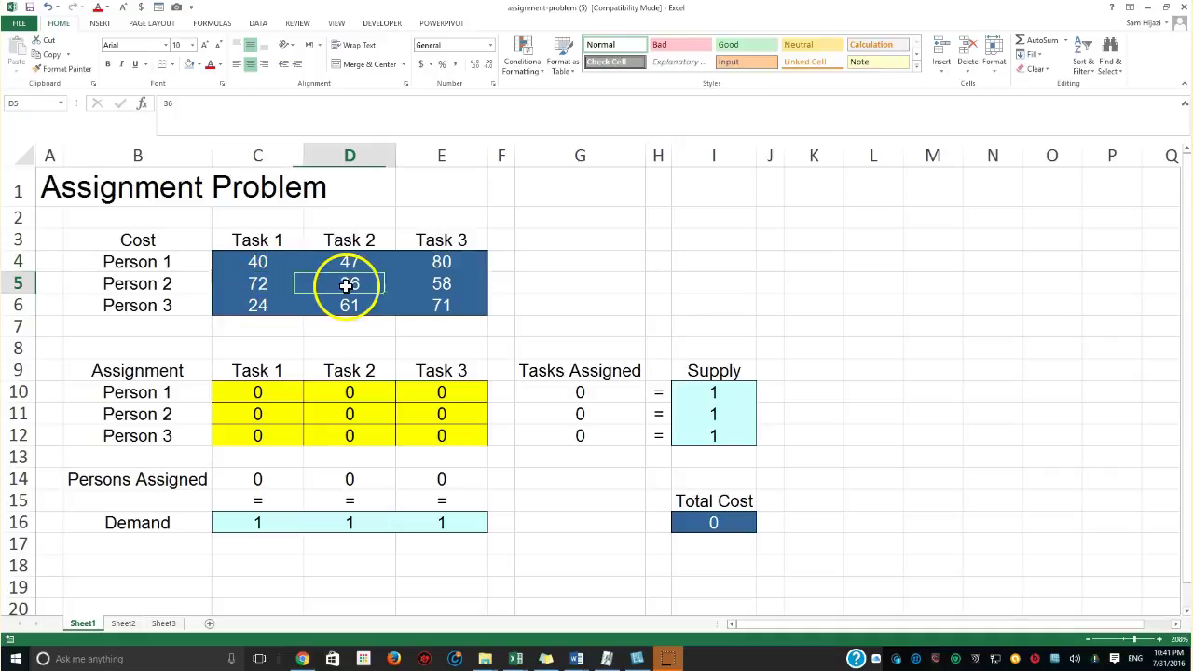
click(441, 290)
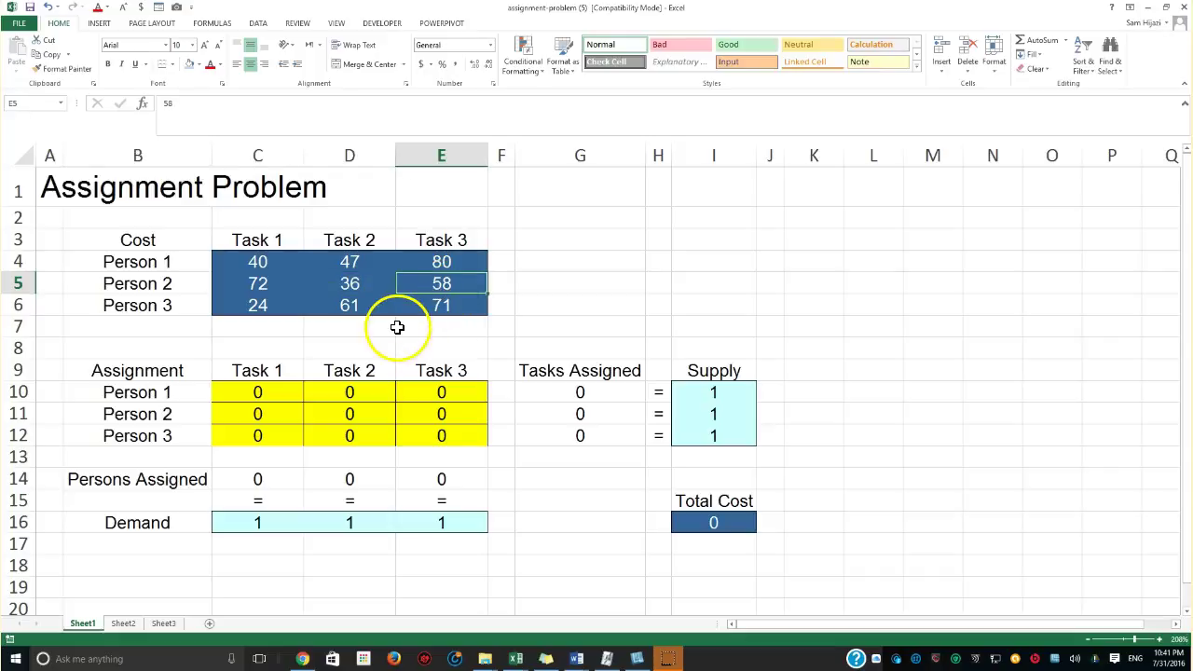
click(257, 308)
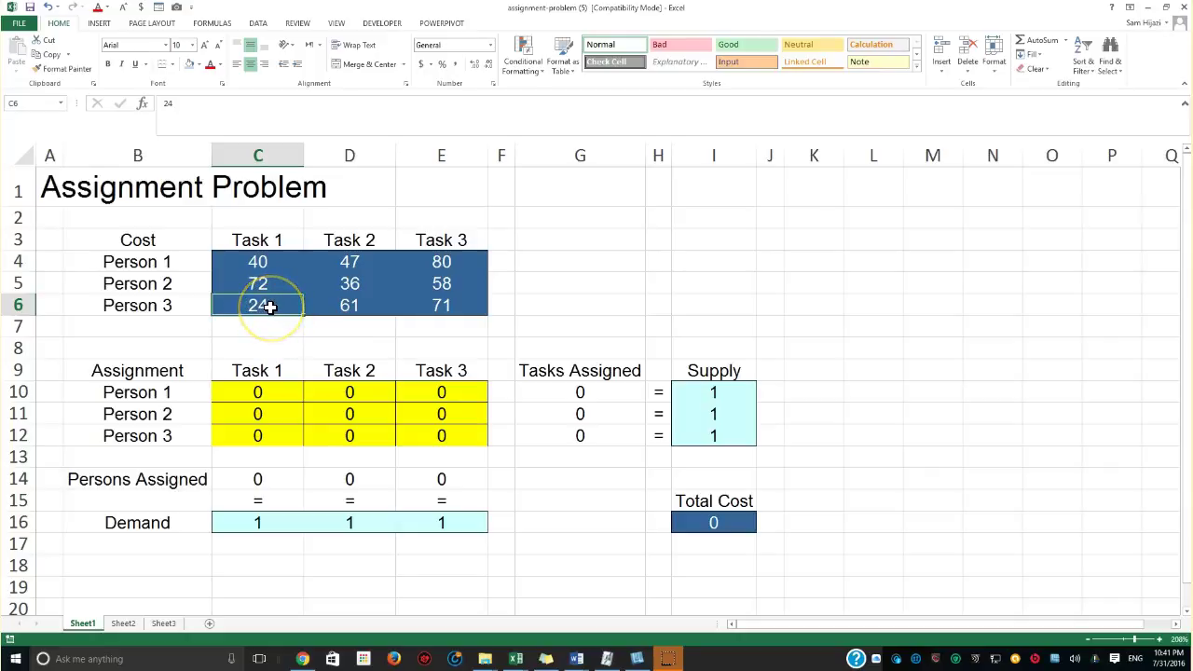
click(439, 306)
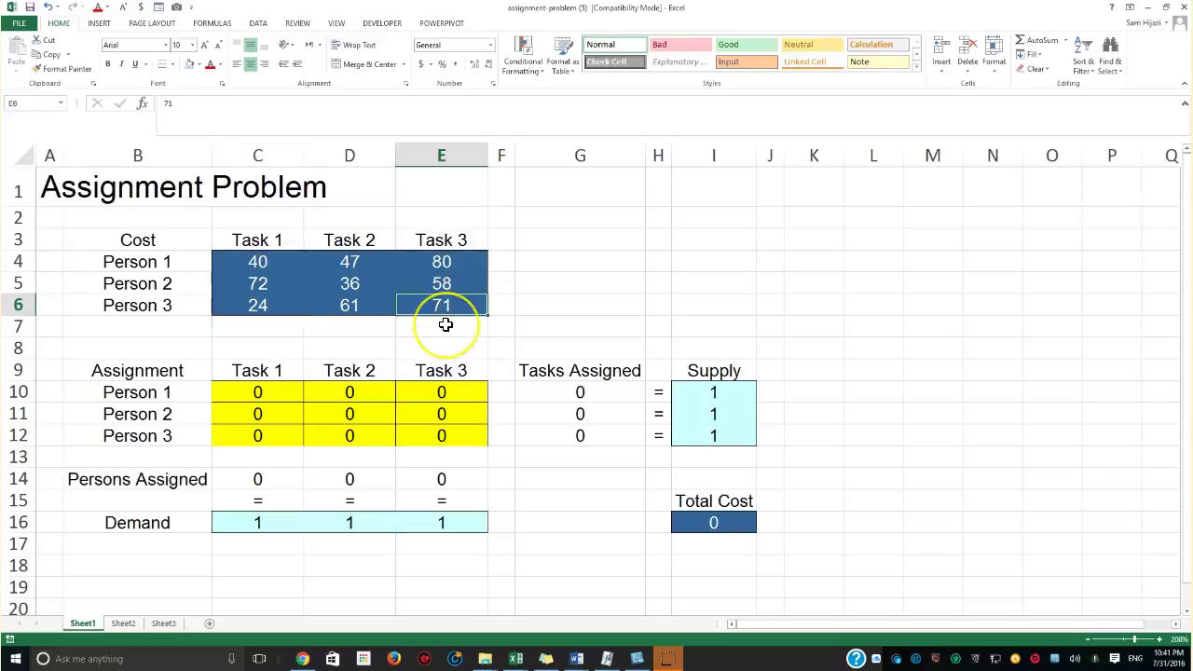
click(455, 303)
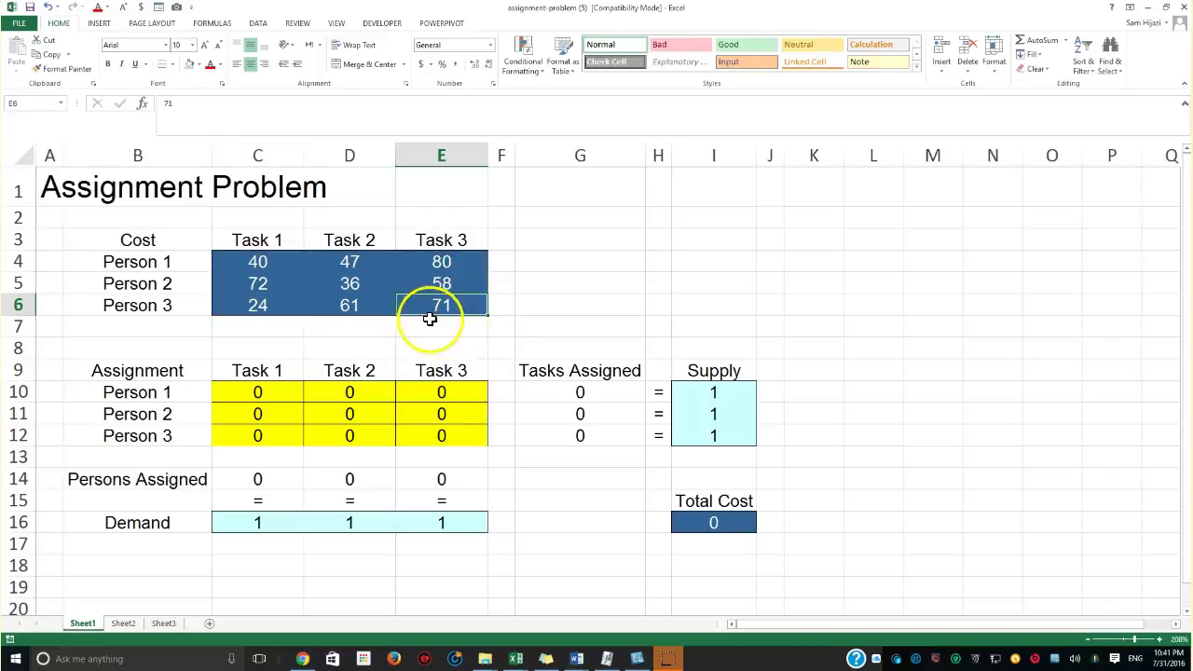
click(449, 266)
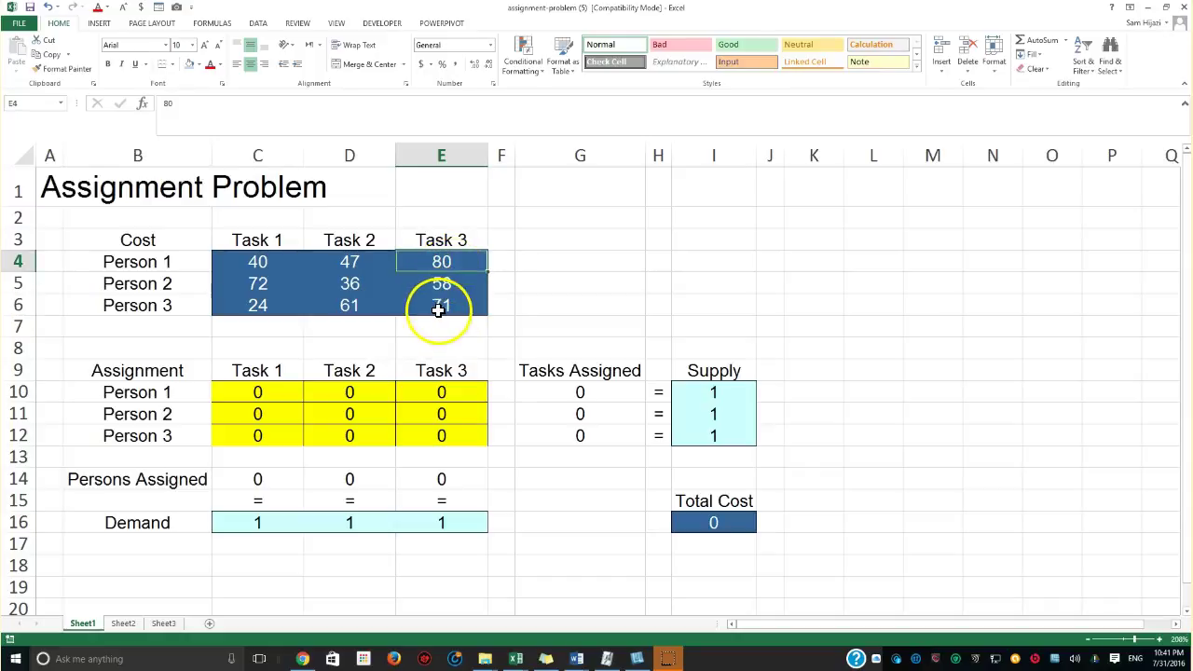
click(439, 307)
click(256, 304)
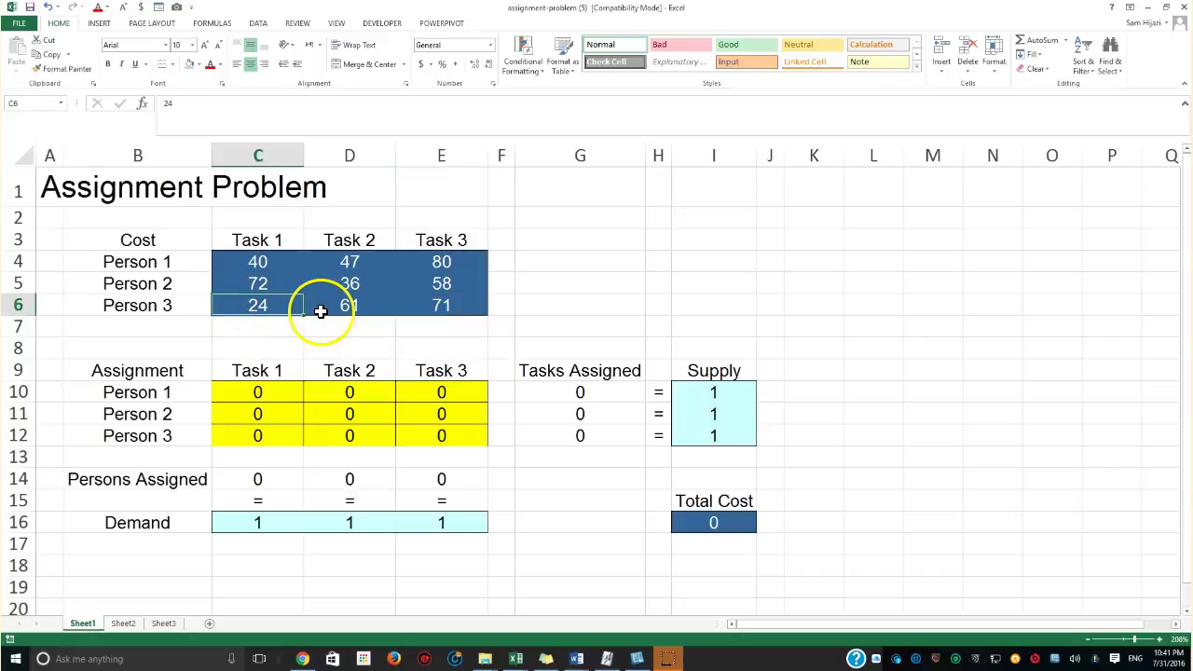
click(445, 289)
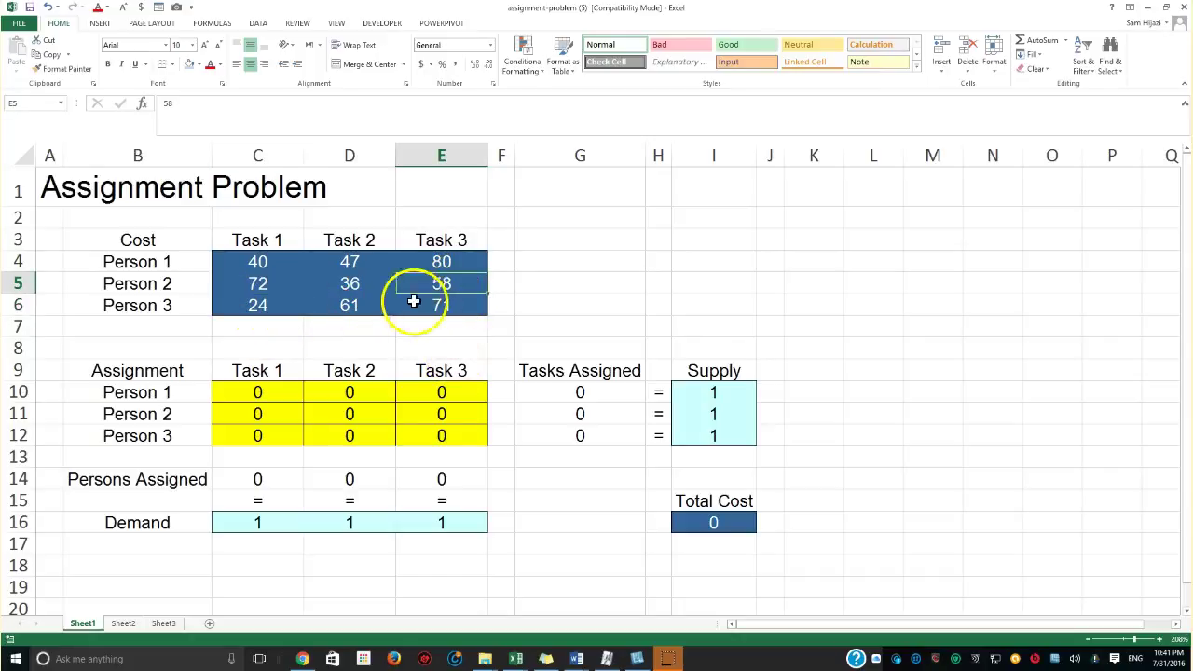
Select the cost matrix C4:E6 and inspect the Total Cost formula in I16.
drag(264, 262, 419, 296)
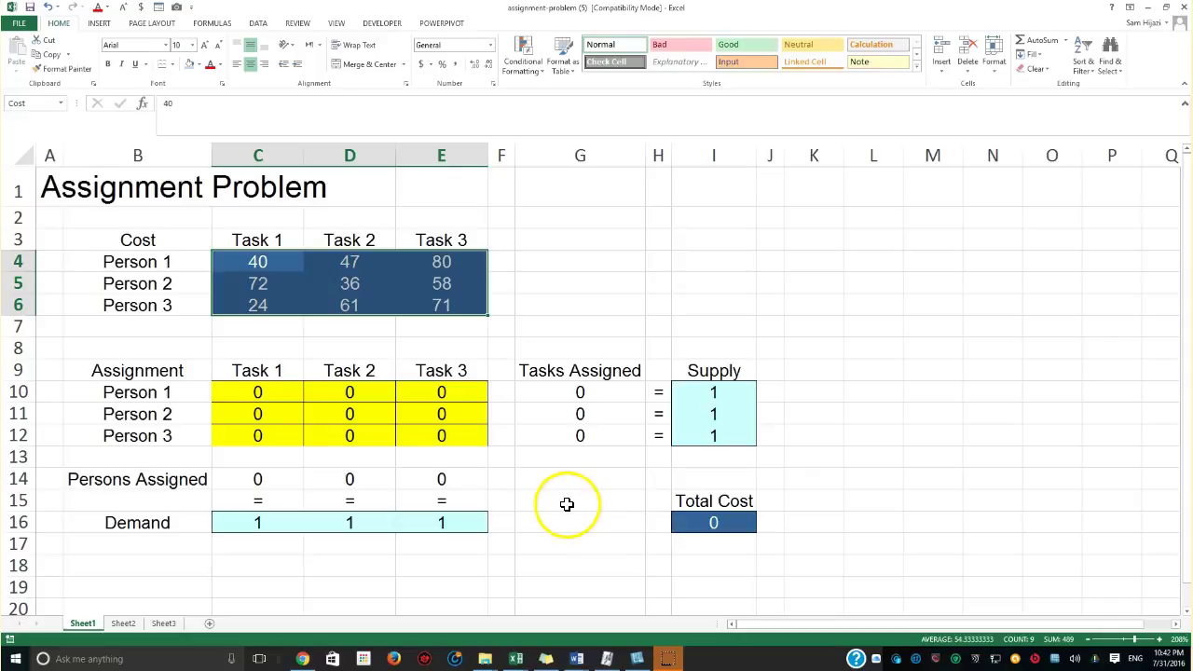
click(704, 528)
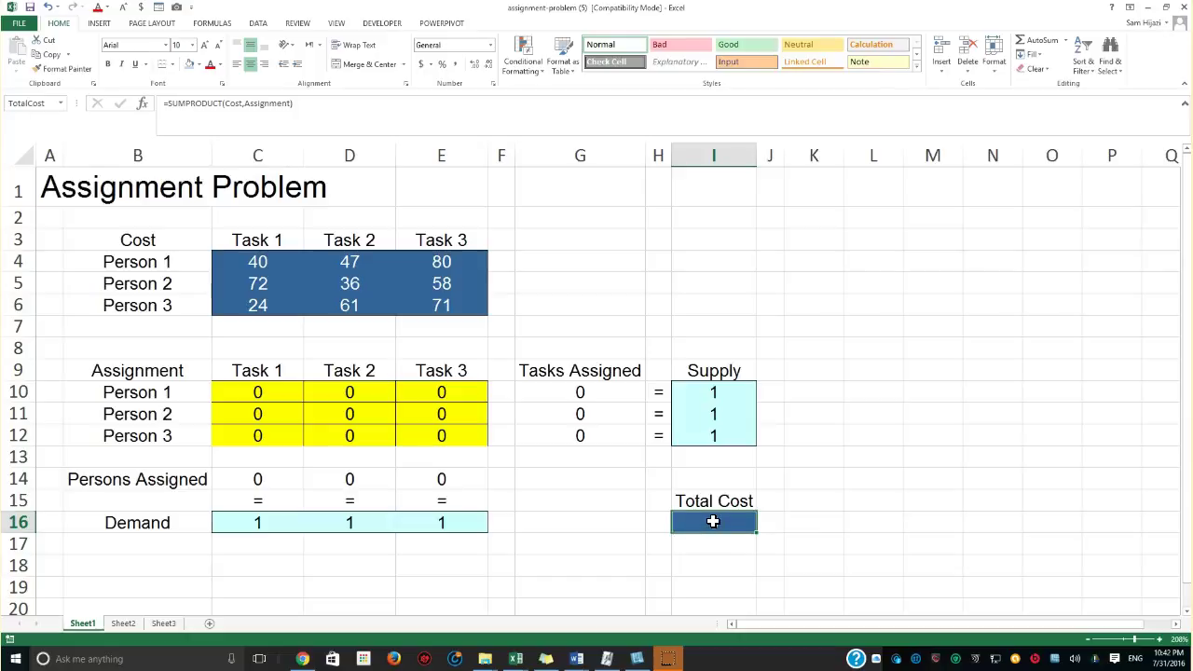
click(713, 522)
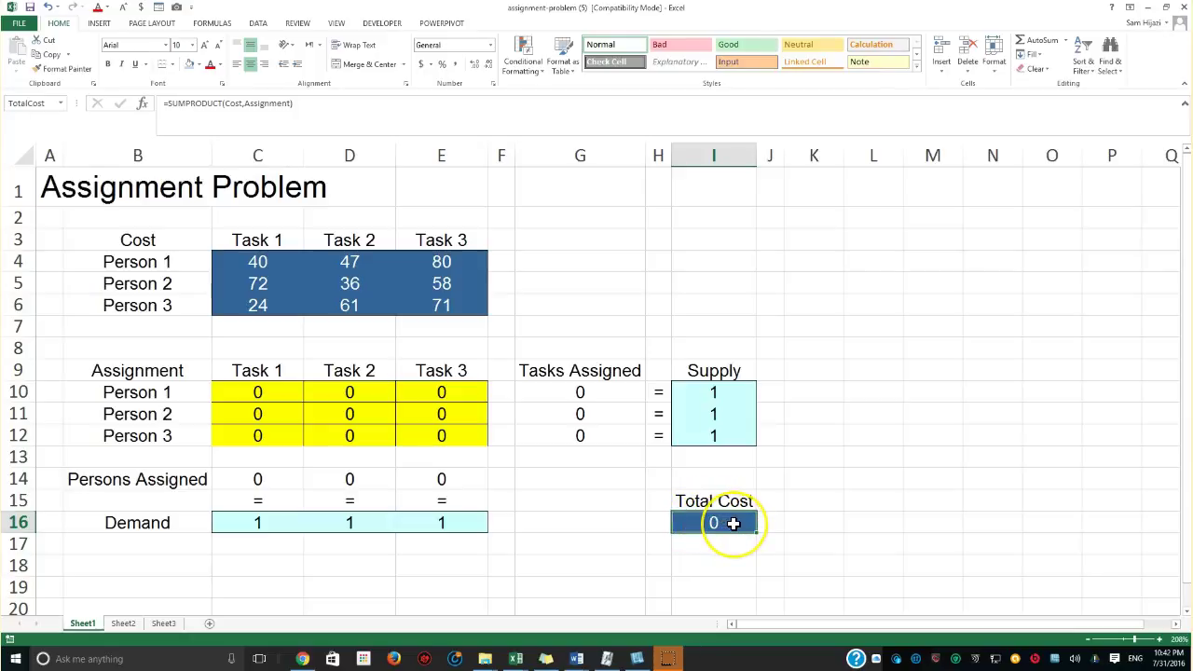
click(715, 521)
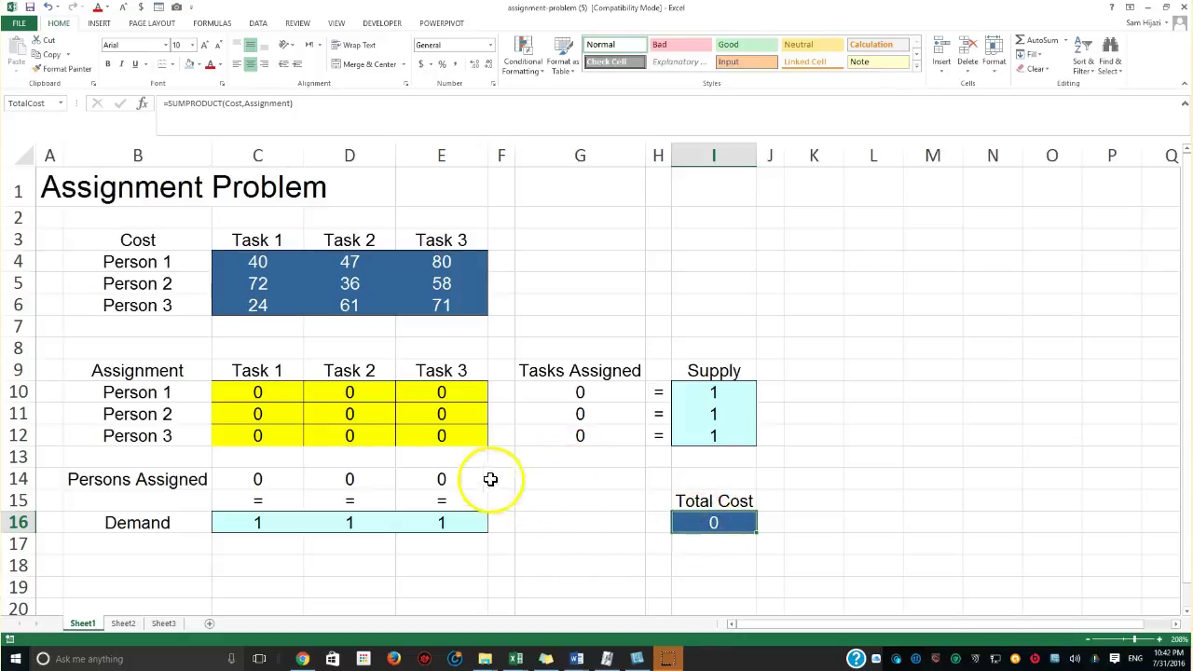
Select the assignment grid C10:E12, then inspect G10, H10 and I10 for Person 1.
click(260, 393)
drag(260, 392, 429, 436)
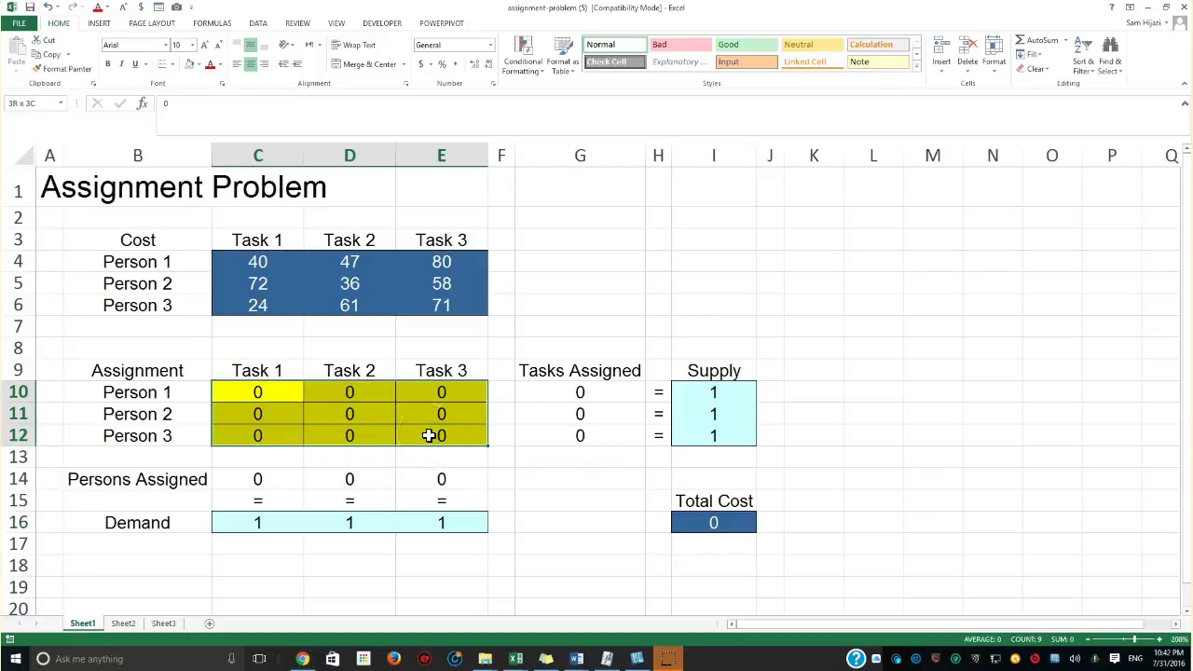
drag(428, 436, 429, 436)
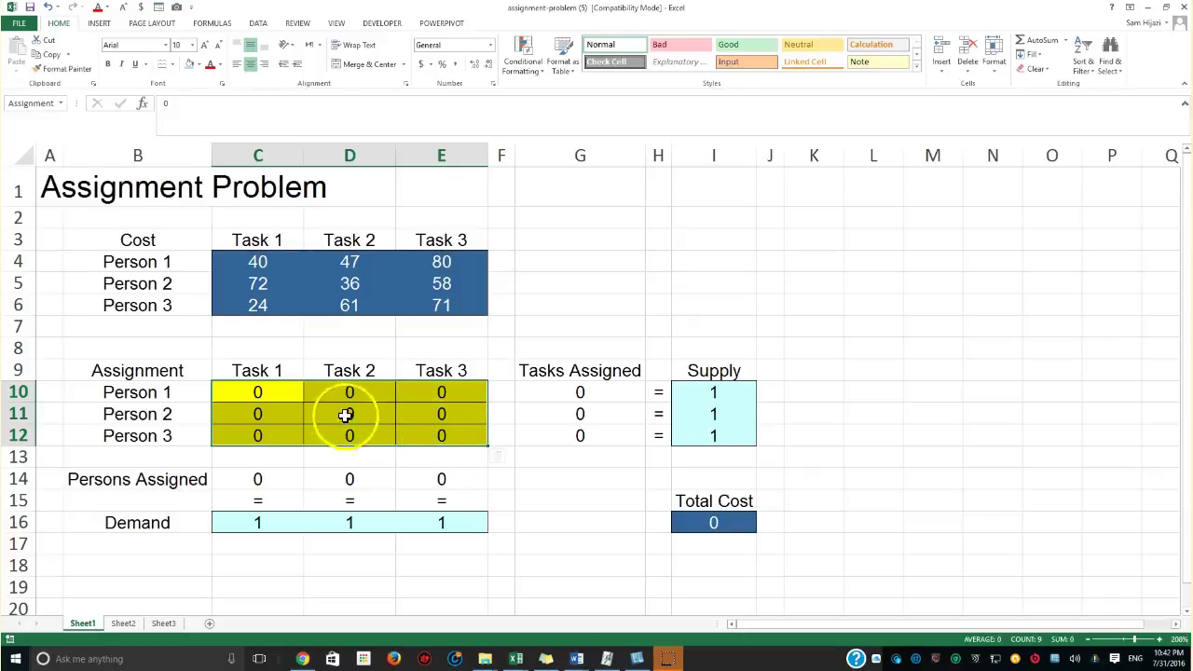
click(265, 394)
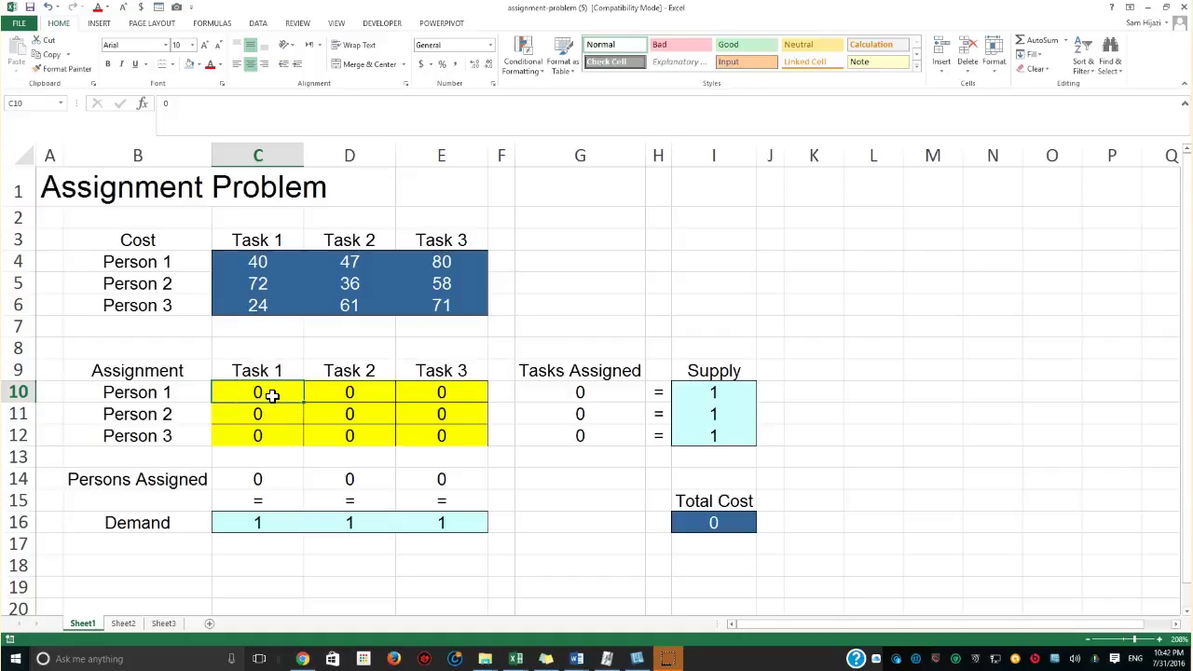
drag(147, 390, 422, 394)
click(333, 372)
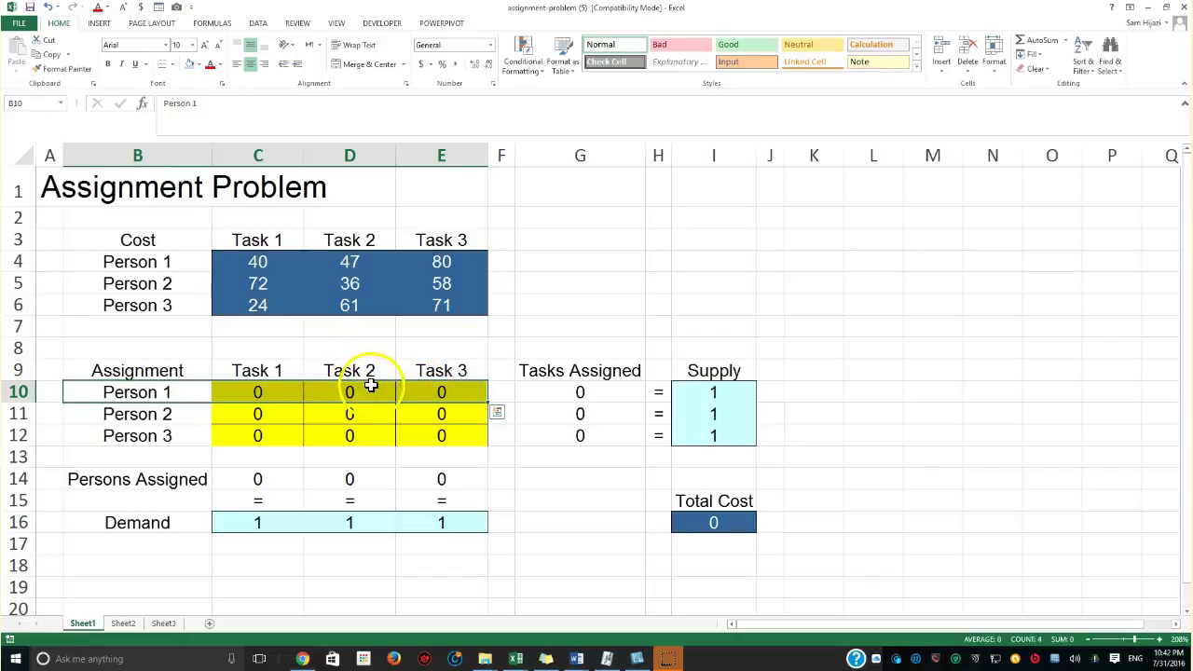
click(579, 394)
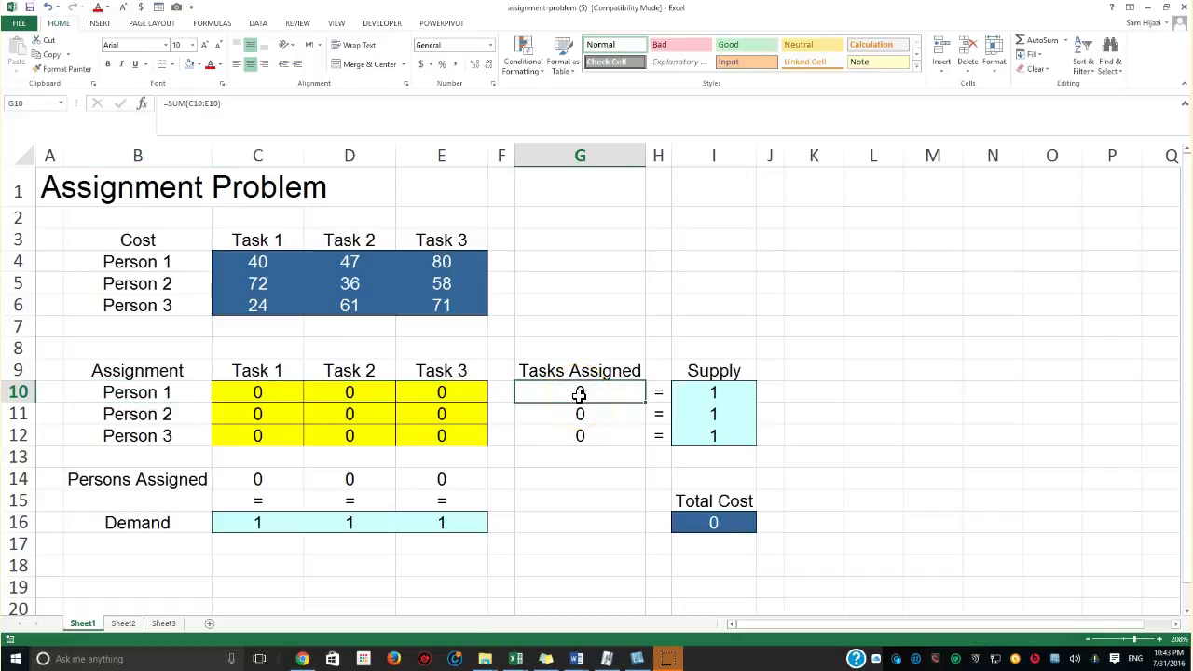
click(659, 396)
click(712, 401)
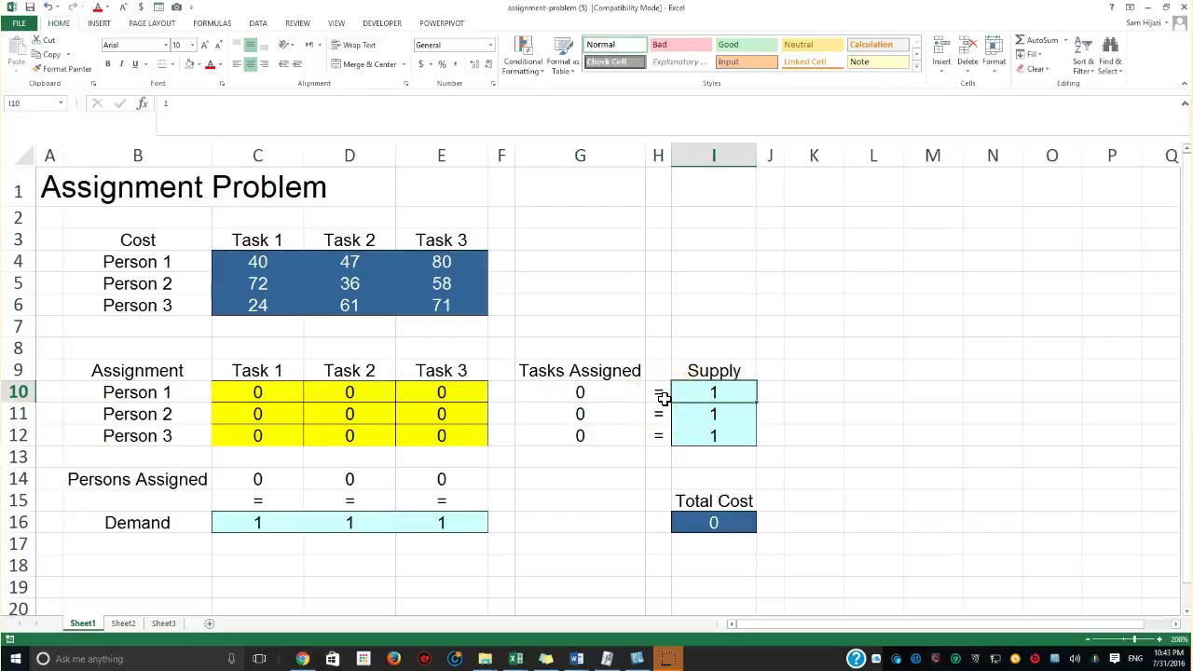
click(688, 395)
click(658, 395)
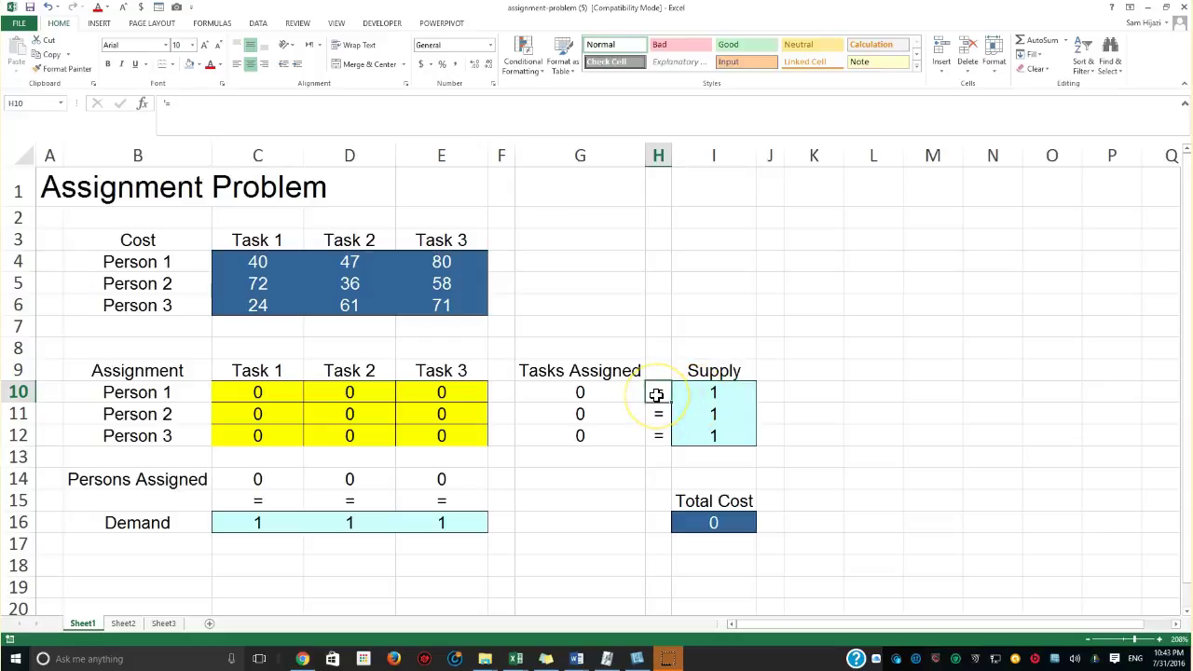
Mark each person's row of assignment cells in turn, rows 10 through 12.
drag(259, 392, 418, 394)
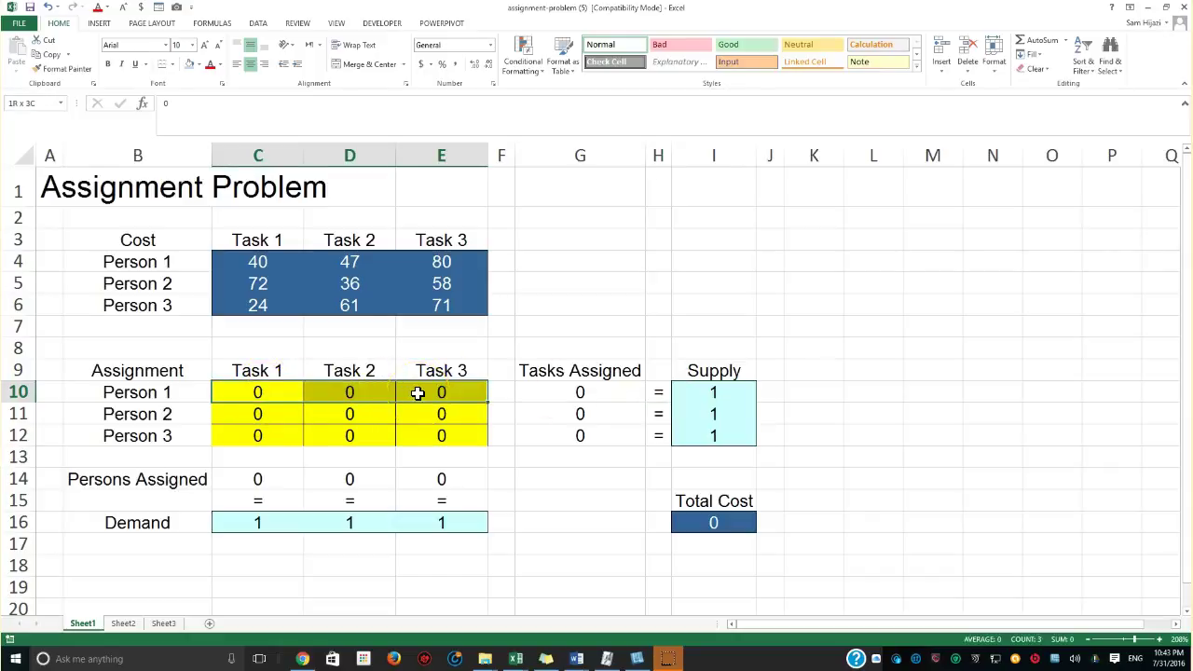
click(253, 392)
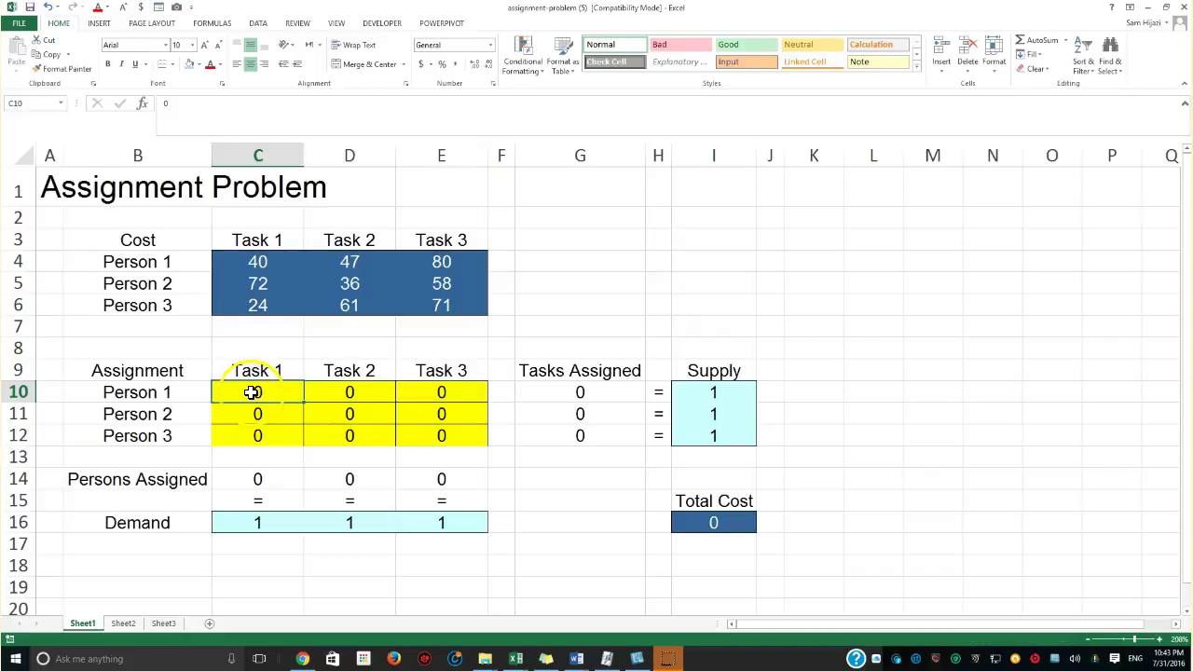
click(165, 392)
click(241, 416)
drag(242, 415, 399, 418)
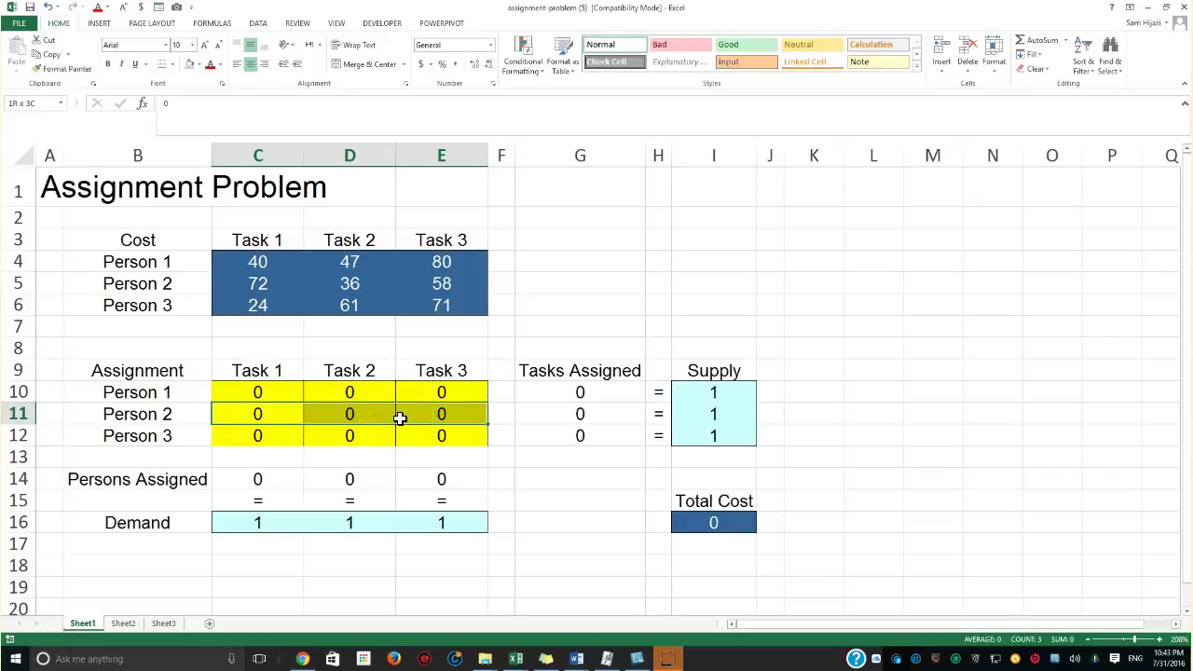
drag(261, 434, 407, 439)
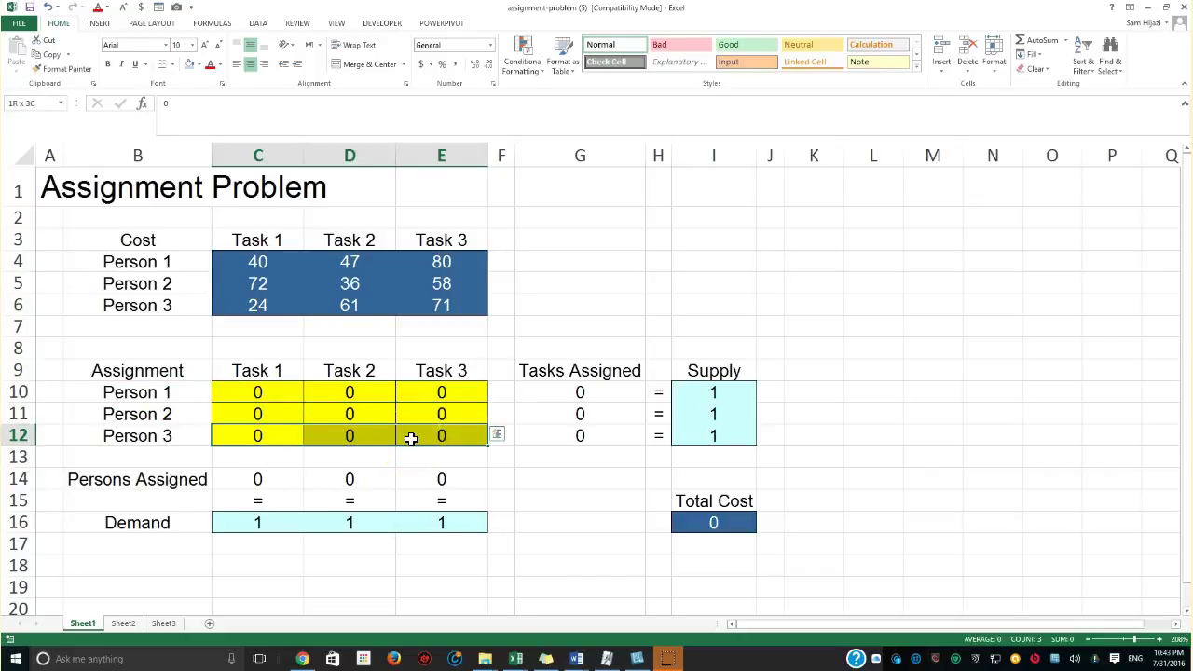
Go through individual assignment cells, the Task 1 column and Person 1's row.
click(258, 390)
click(341, 396)
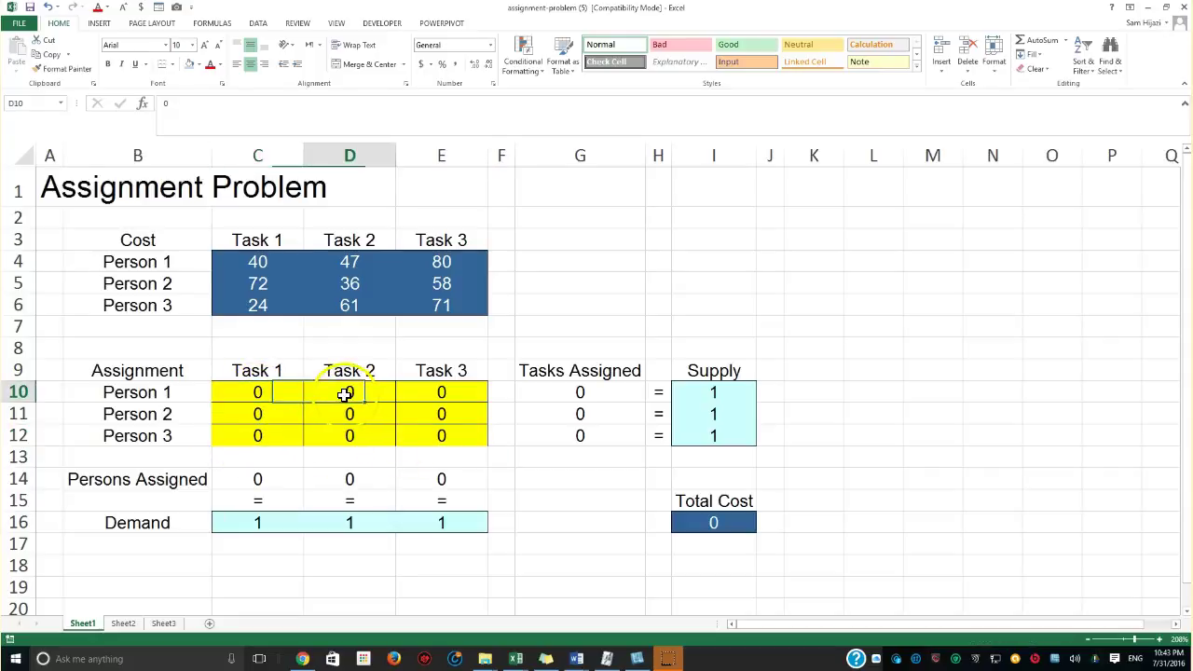
click(435, 393)
click(284, 395)
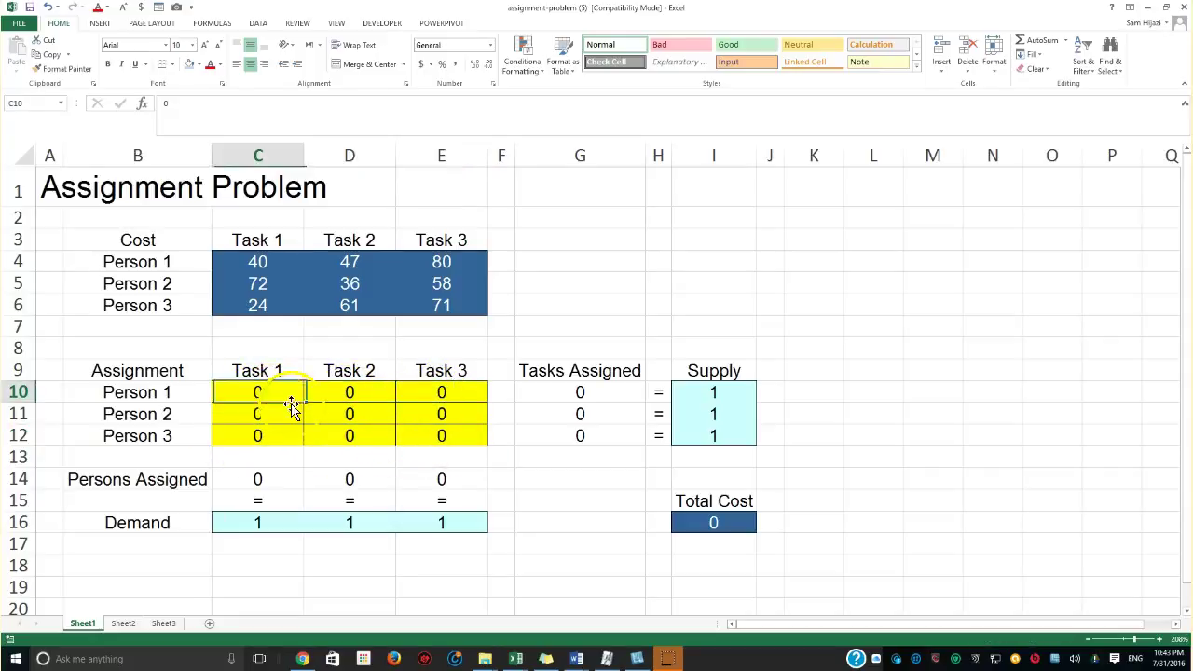
click(348, 413)
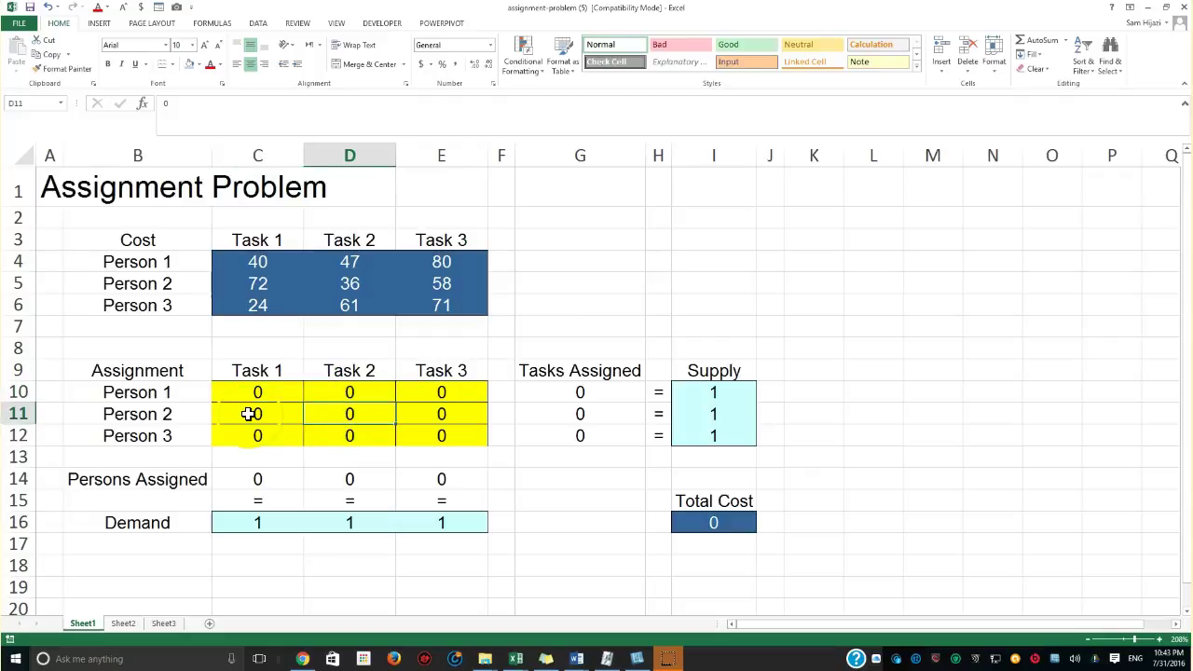
click(436, 438)
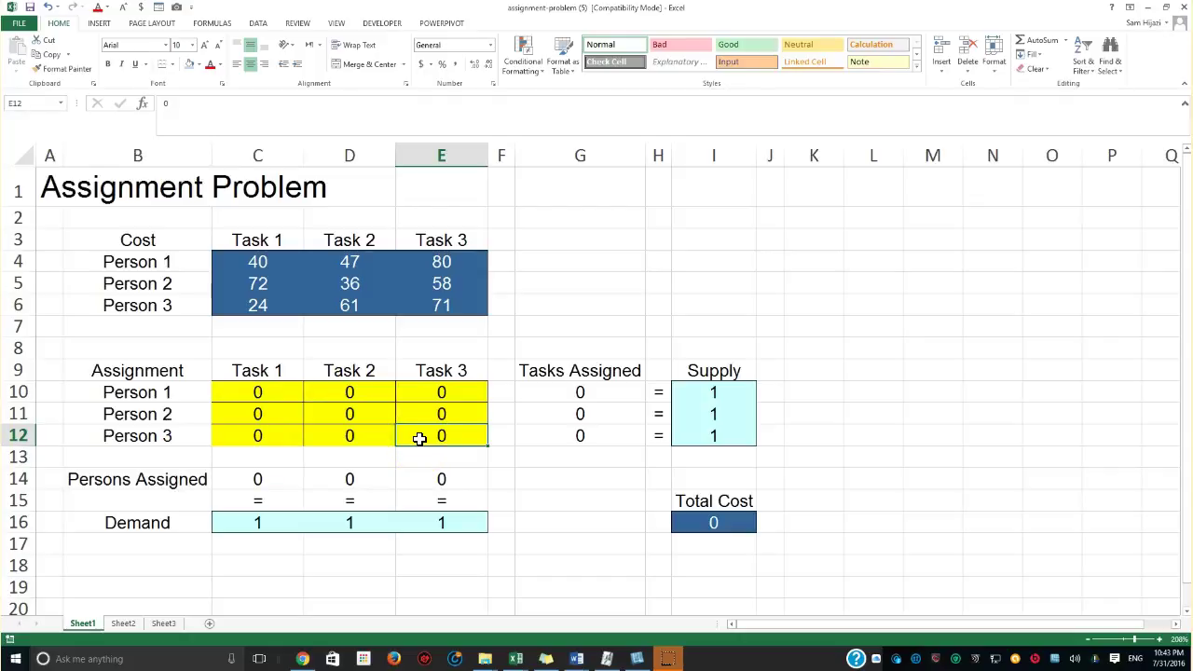
click(251, 371)
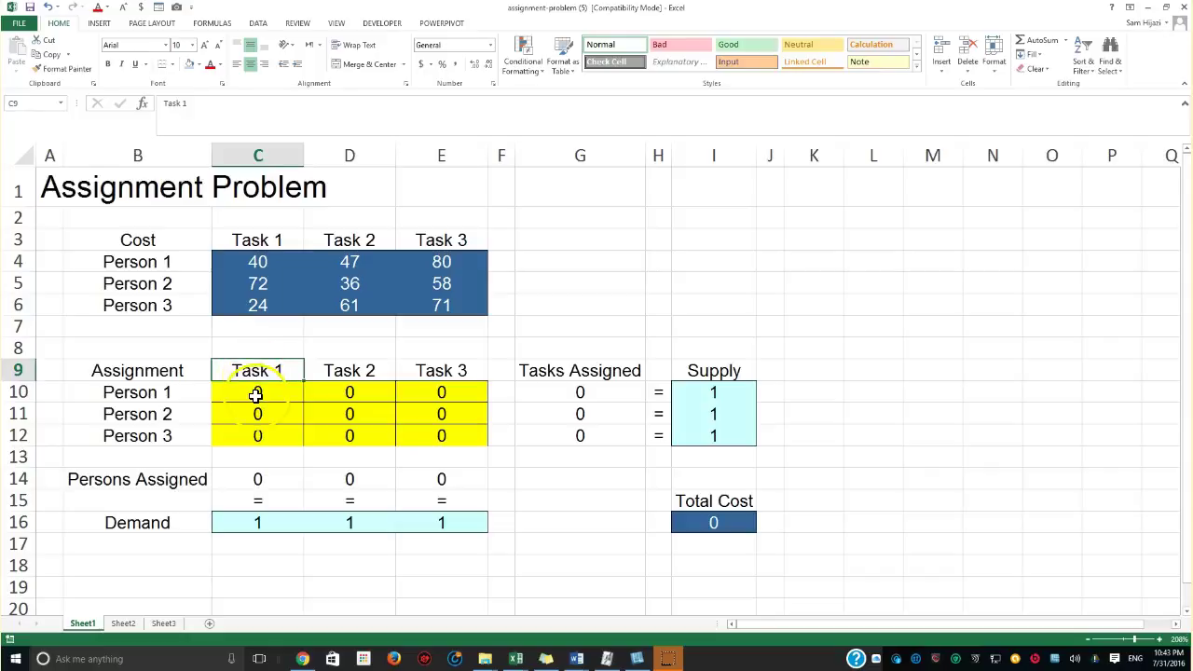
click(255, 395)
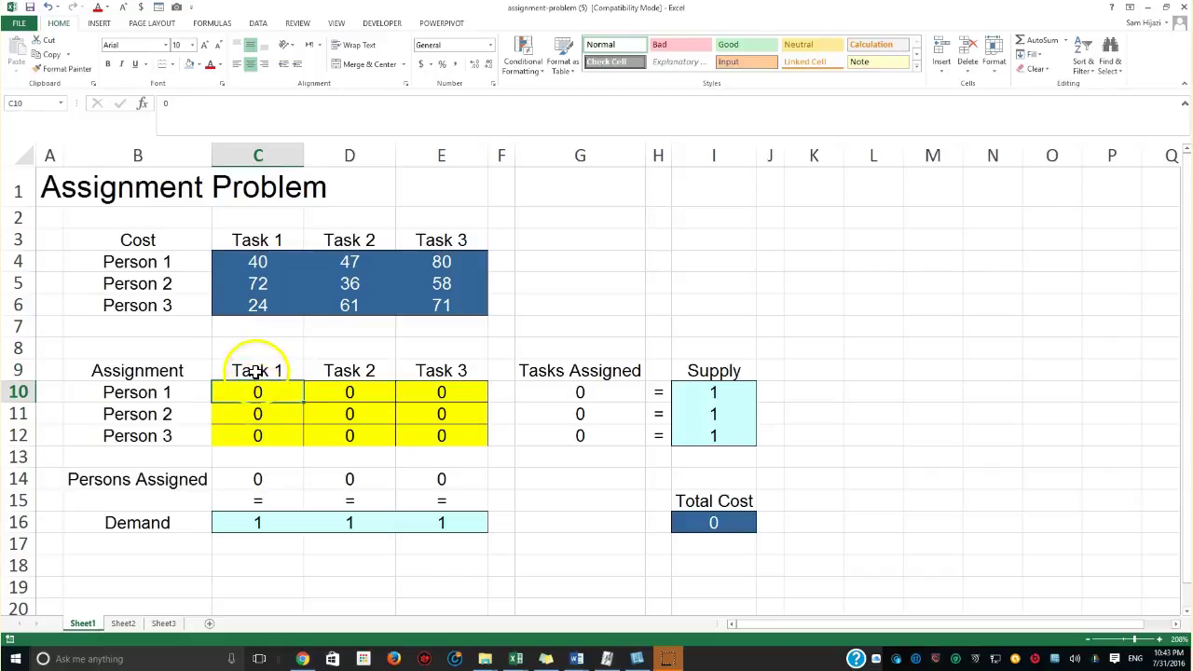
drag(280, 382, 261, 434)
drag(198, 396, 461, 400)
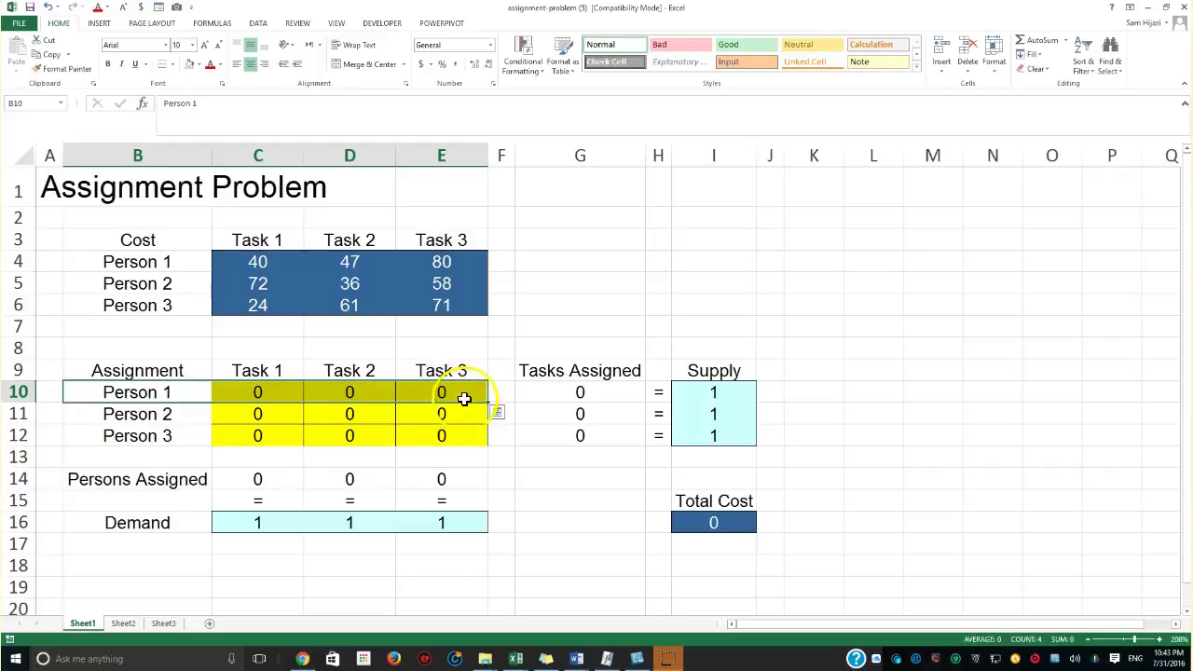
Enter =SUM(C10:E10) in G10 as Person 1's Tasks Assigned total.
click(547, 397)
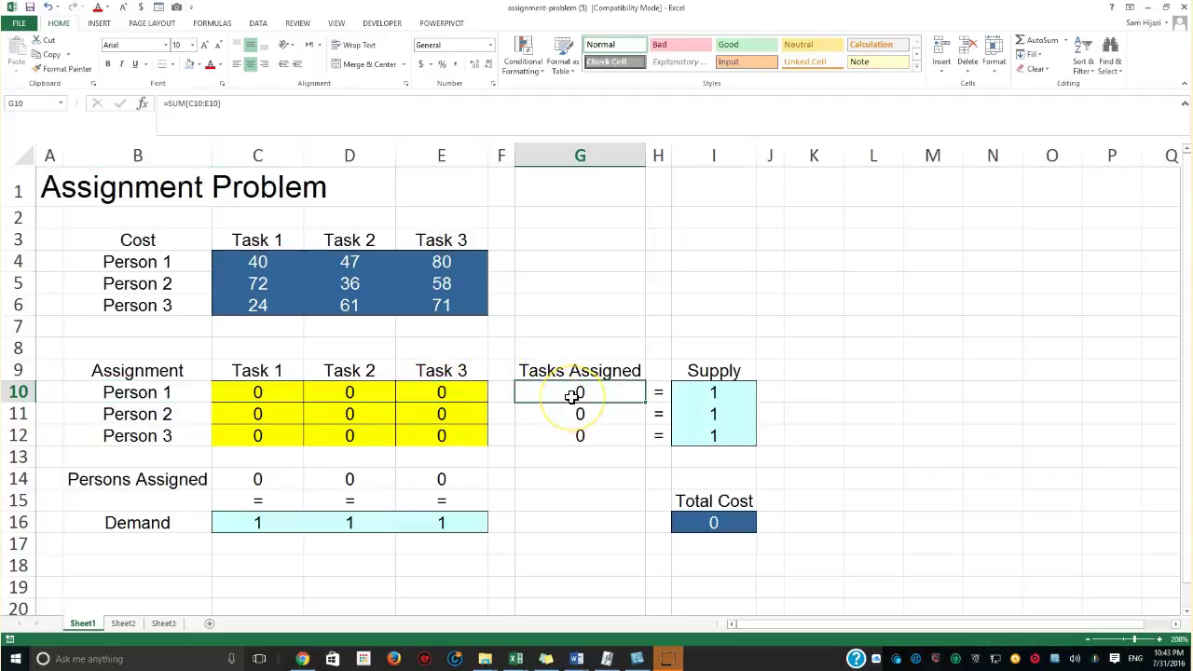
text(=s)
text(um)
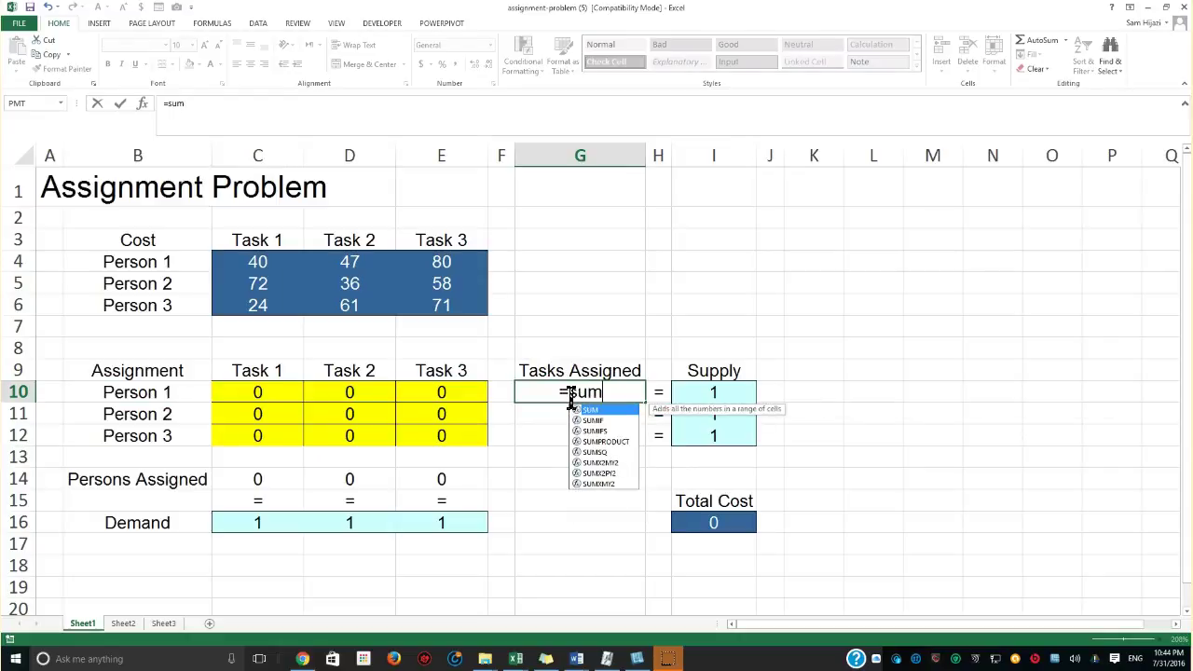
text(()
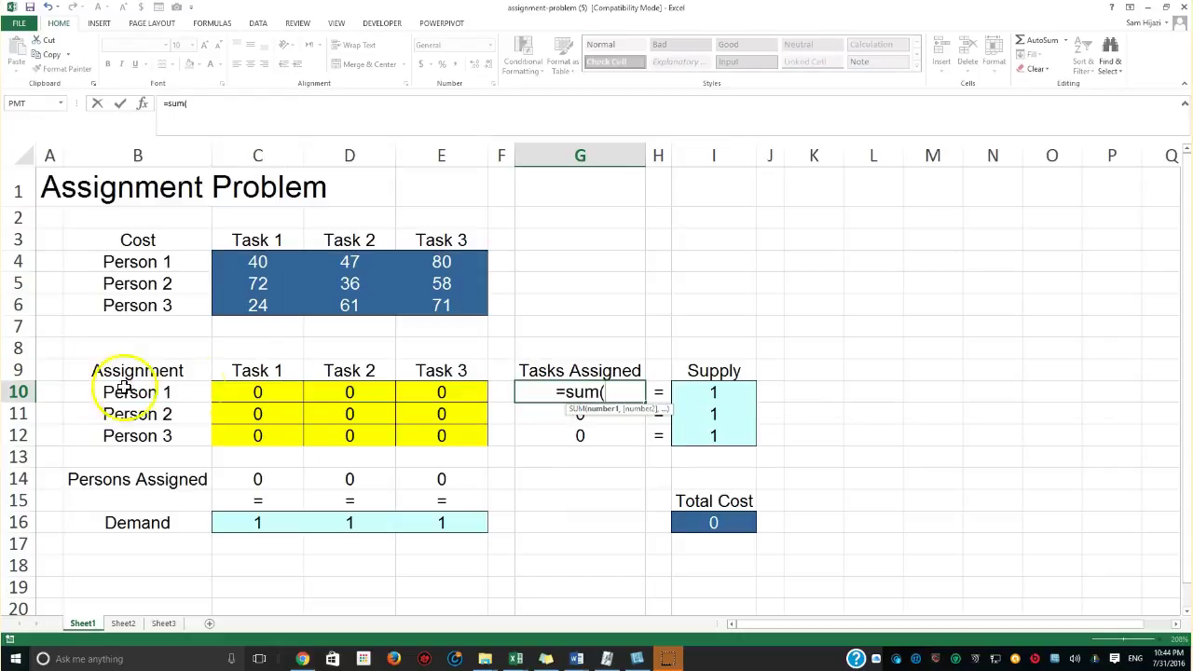
drag(239, 392, 408, 392)
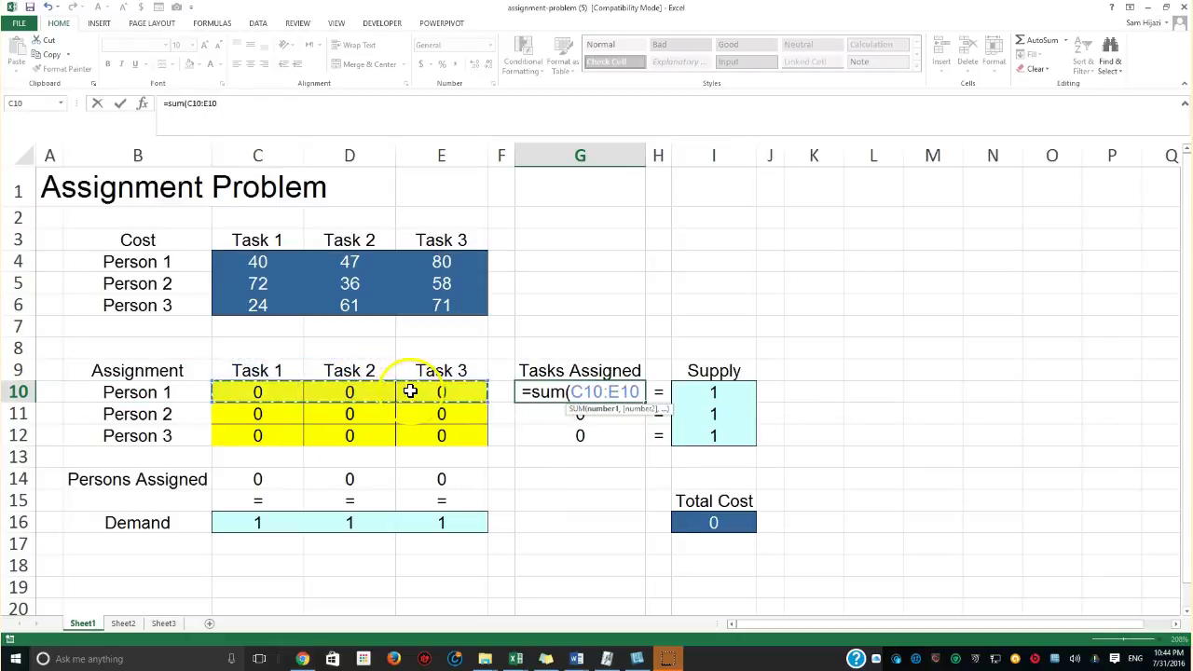
text())
key(Return)
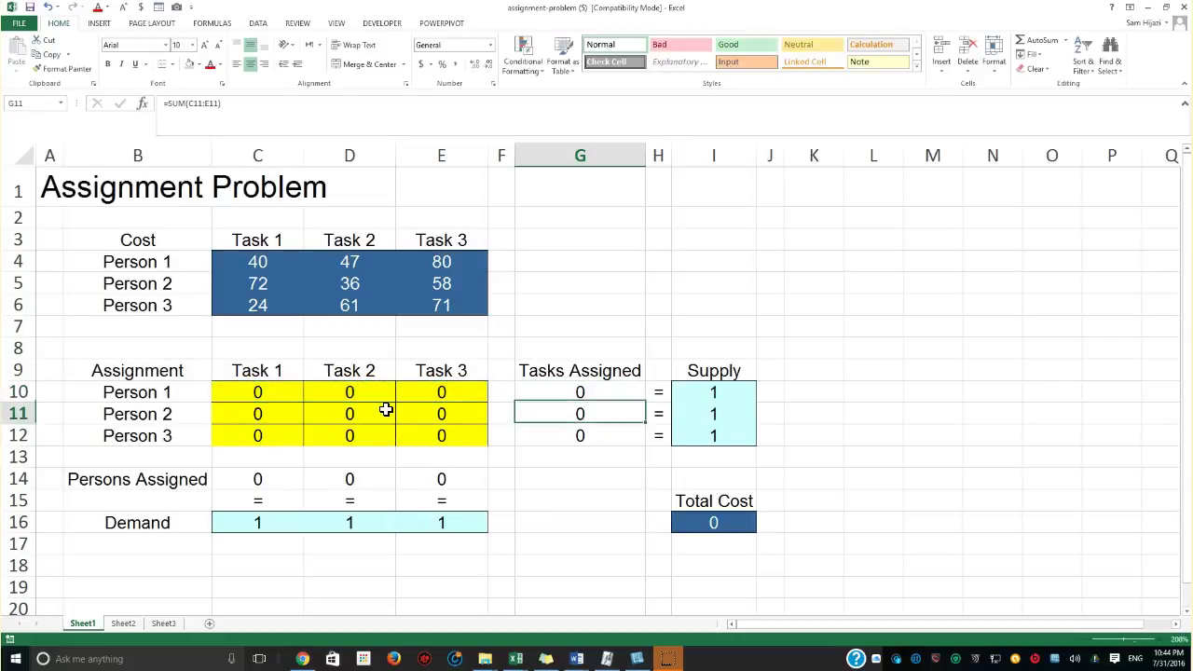
Check the Tasks Assigned formulas in G10, G11 and G12, then mark C10:C12.
click(655, 393)
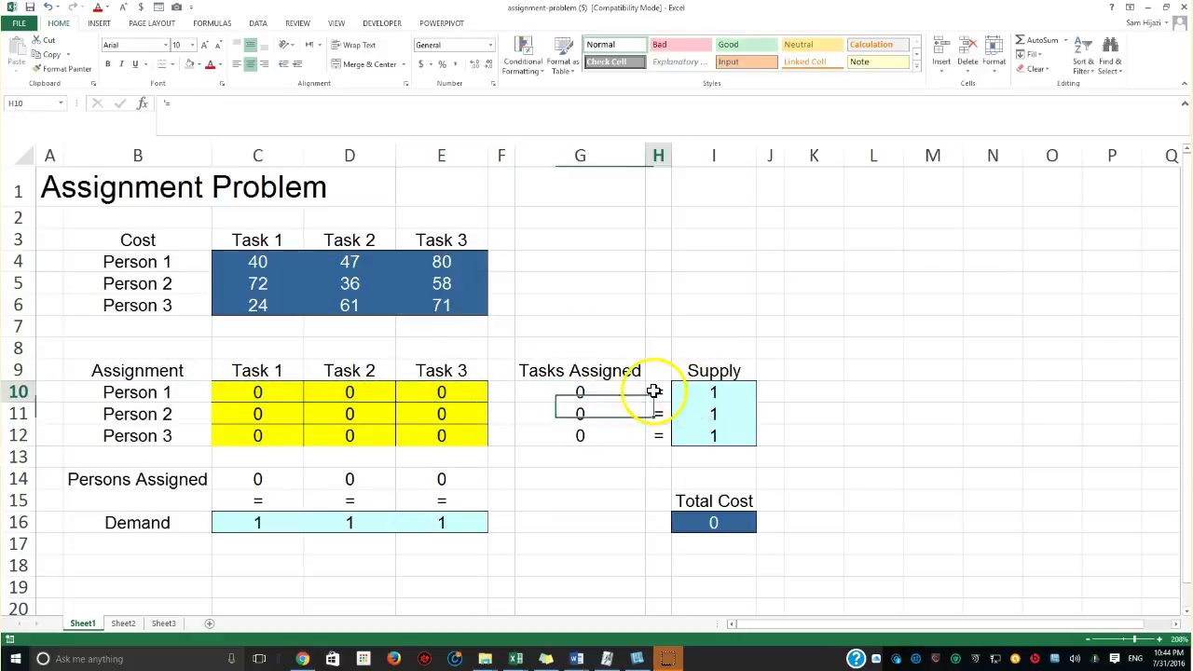
click(580, 393)
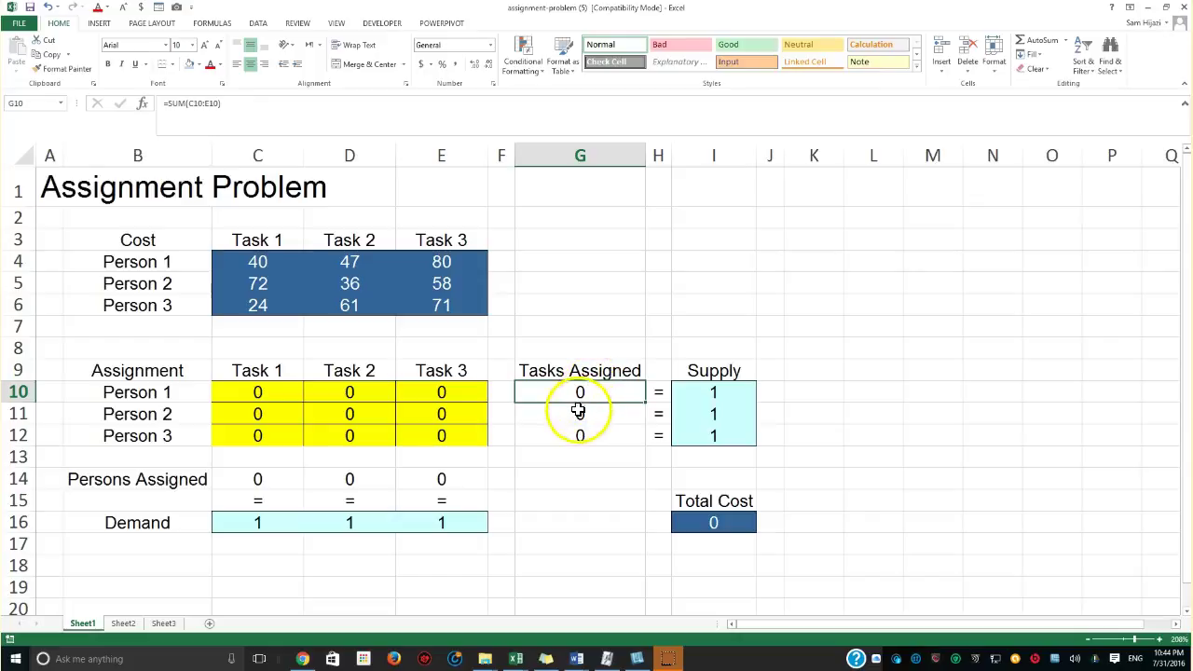
click(579, 414)
click(582, 435)
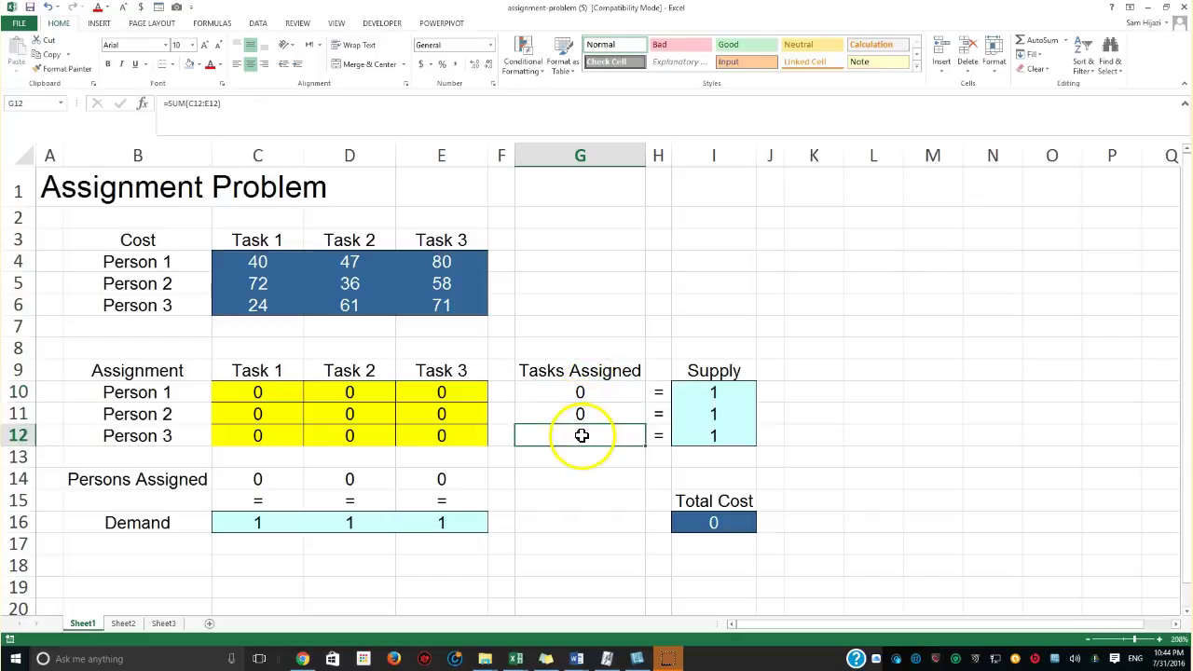
drag(257, 392, 258, 432)
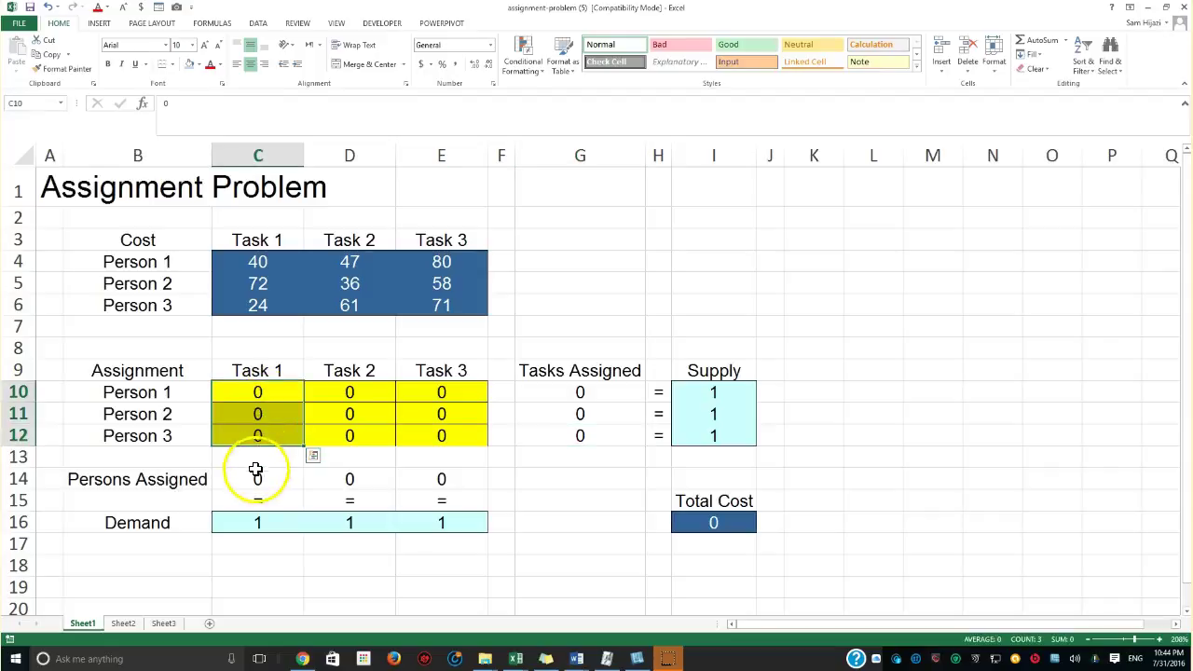
Enter =SUM(C10:C12) in C14 to total Task 1's assignments.
click(254, 477)
text(si)
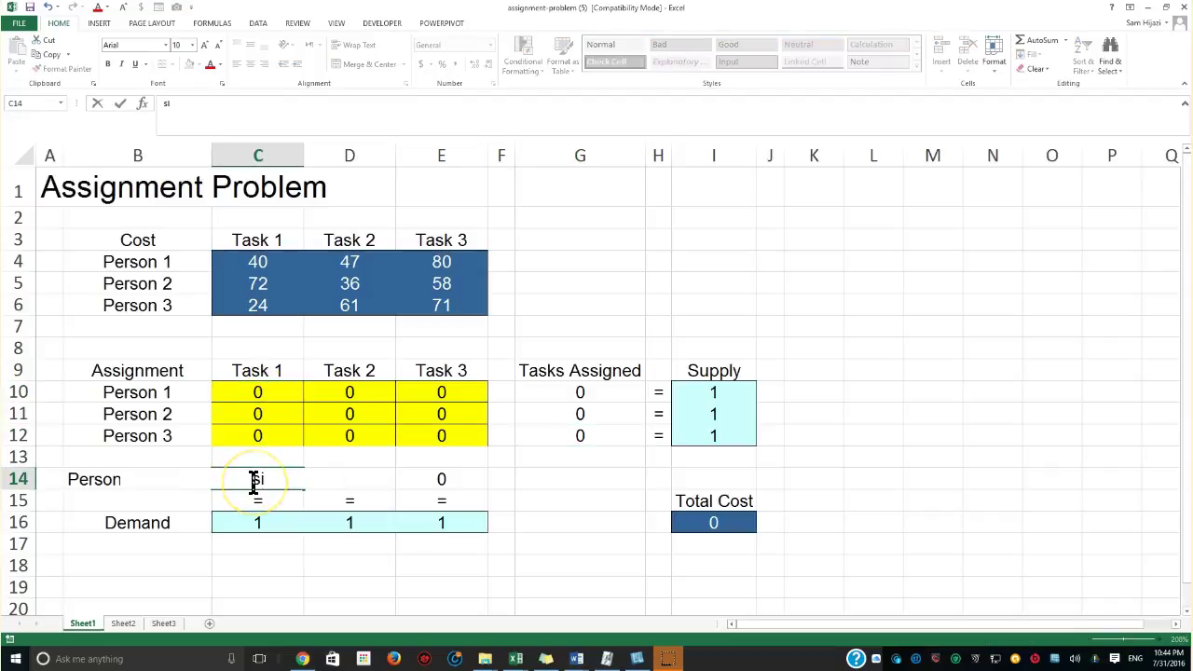
text(=sum()
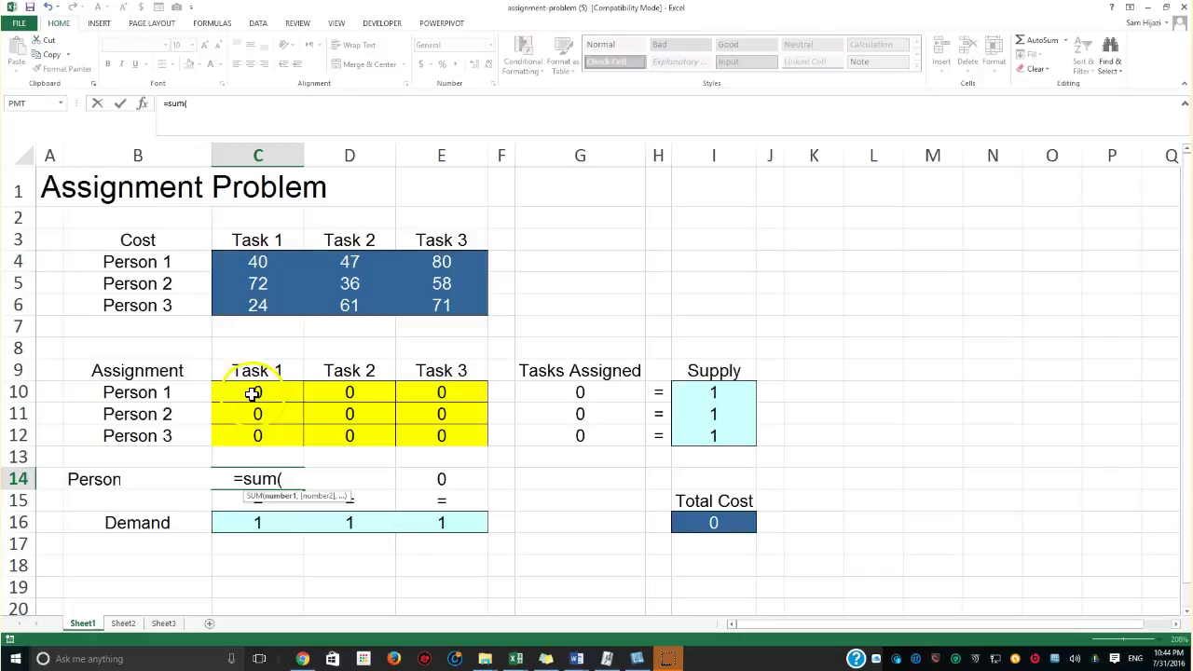
drag(256, 394, 254, 434)
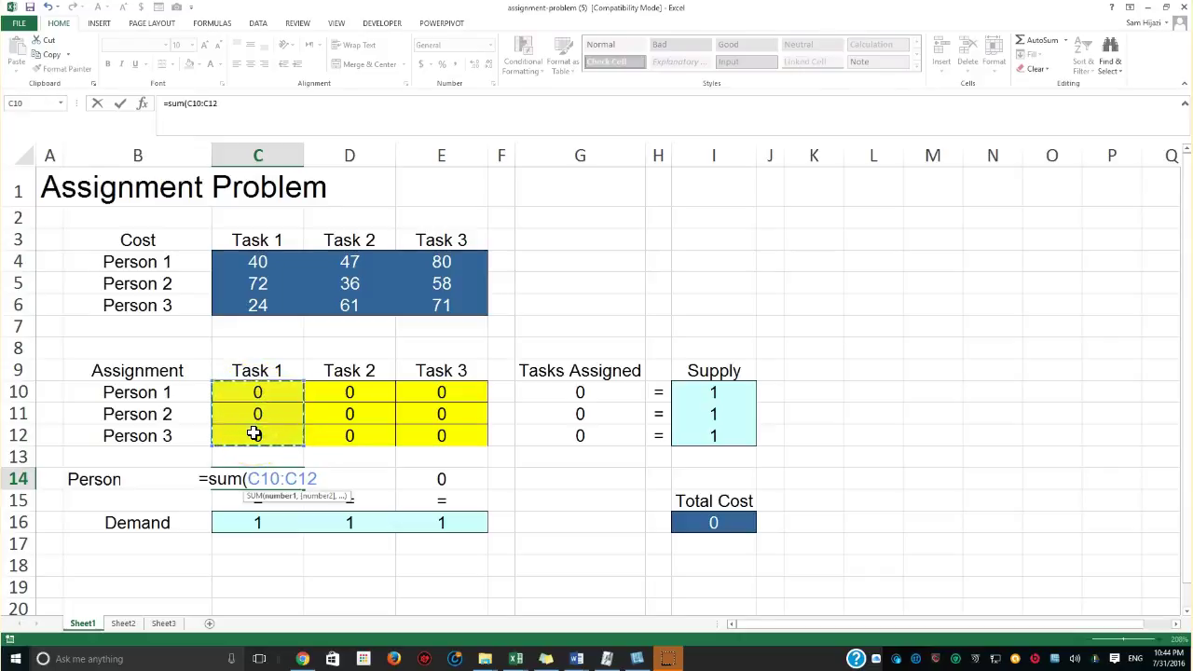
text())
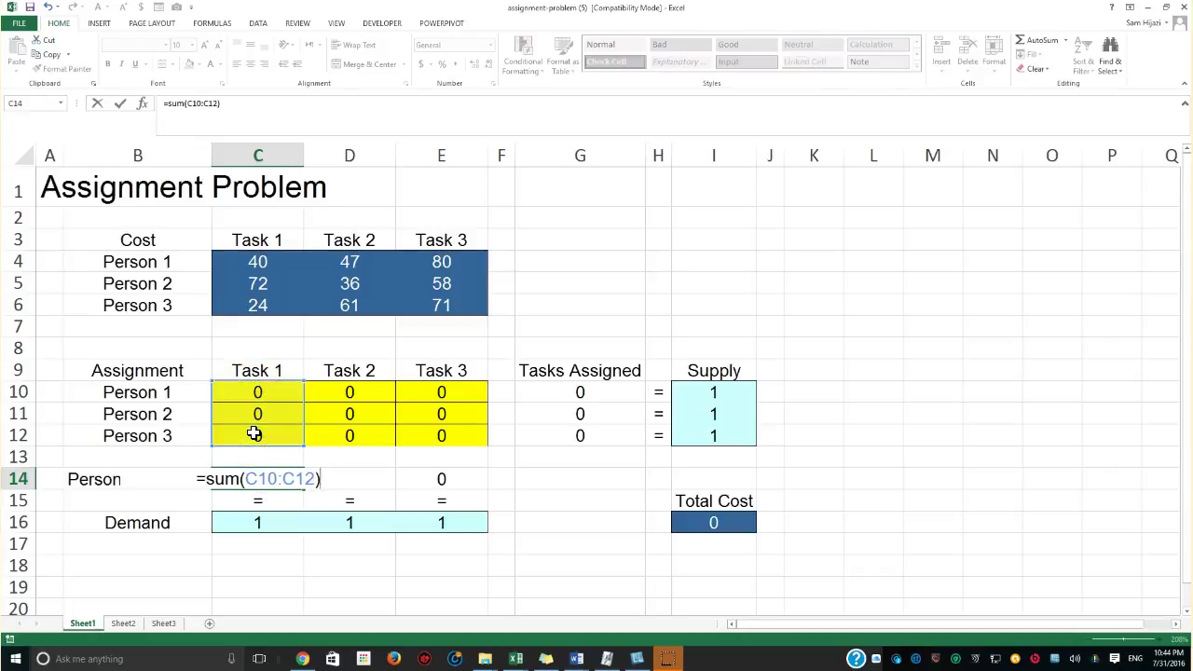
key(Return)
Fill the C14 SUM formula right through E14.
click(296, 476)
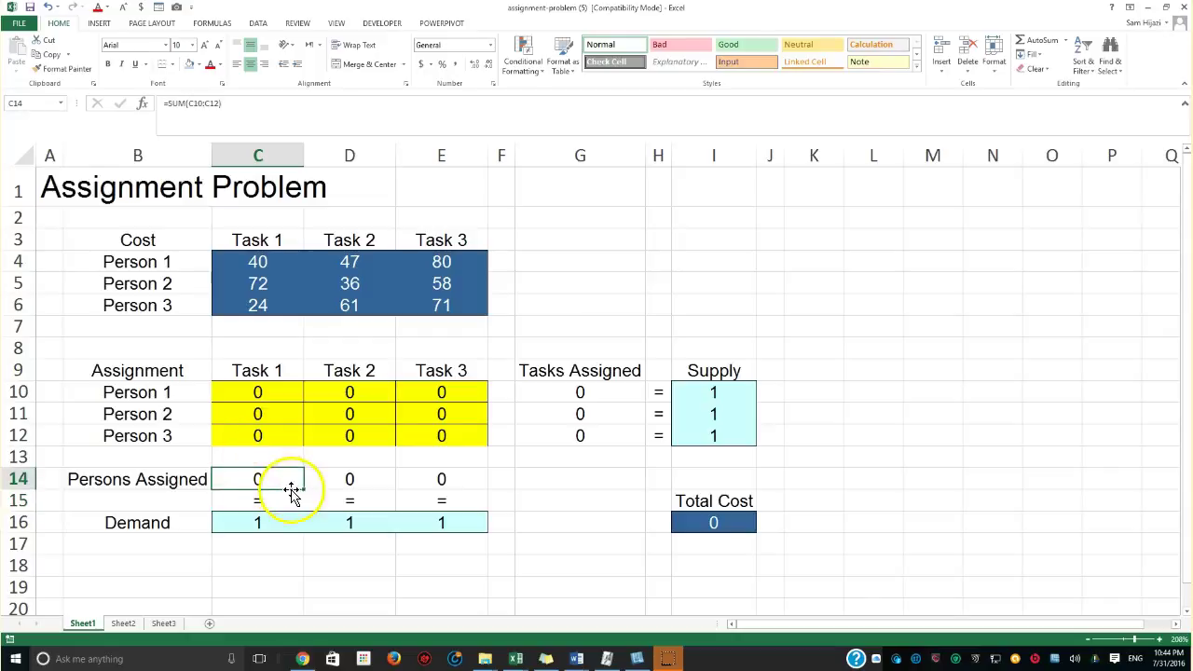
drag(304, 491, 447, 488)
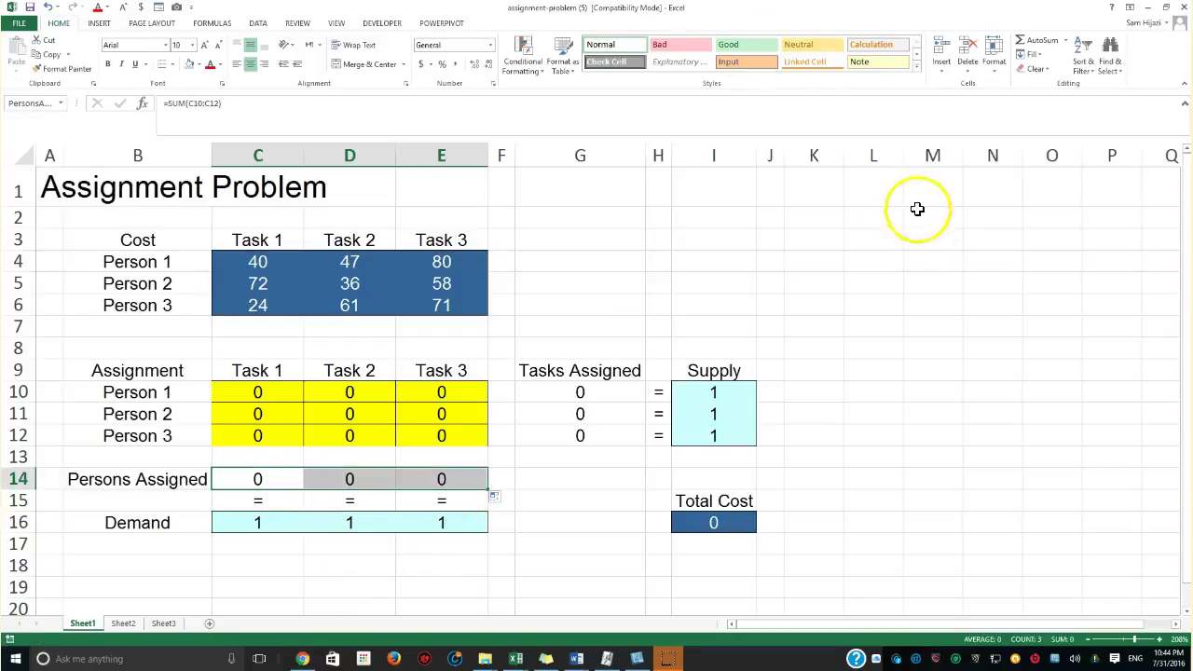
click(862, 237)
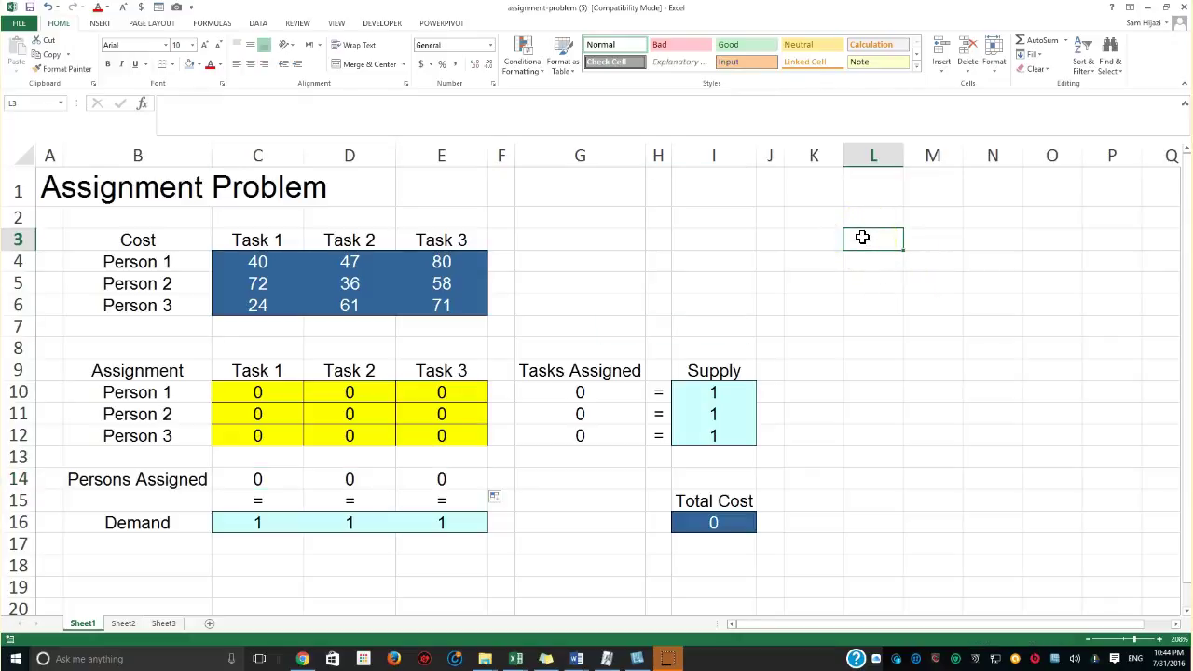
In the Name Manager, delete the TotalCost, TasksAssigned and Supply names.
click(212, 26)
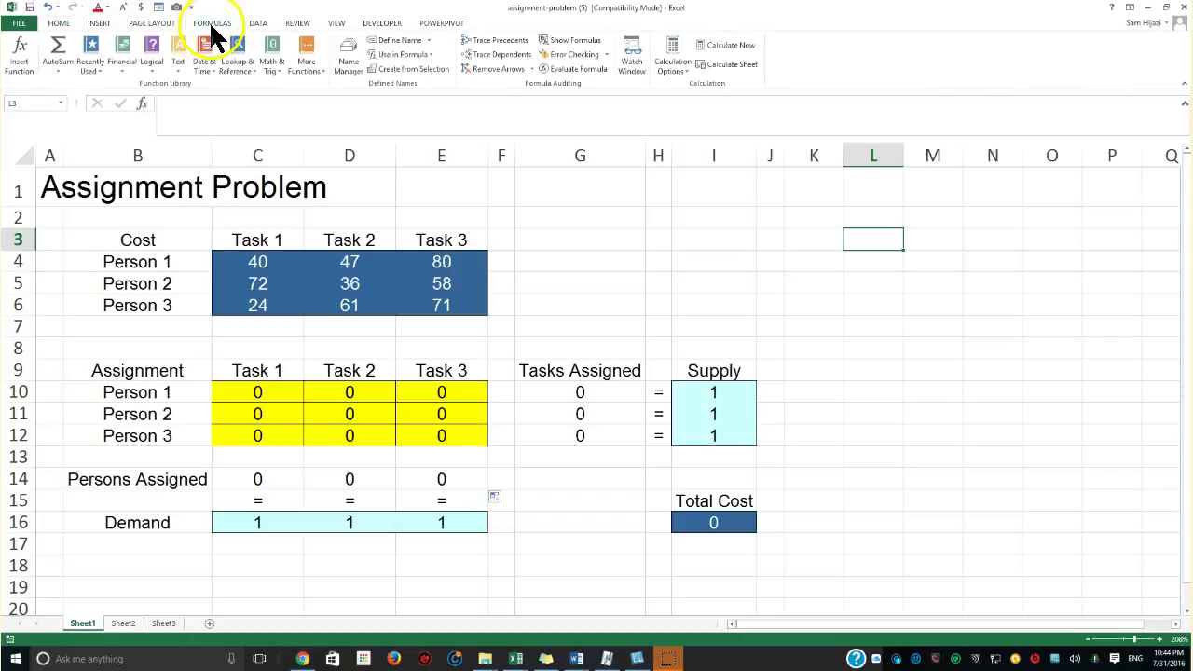
click(347, 58)
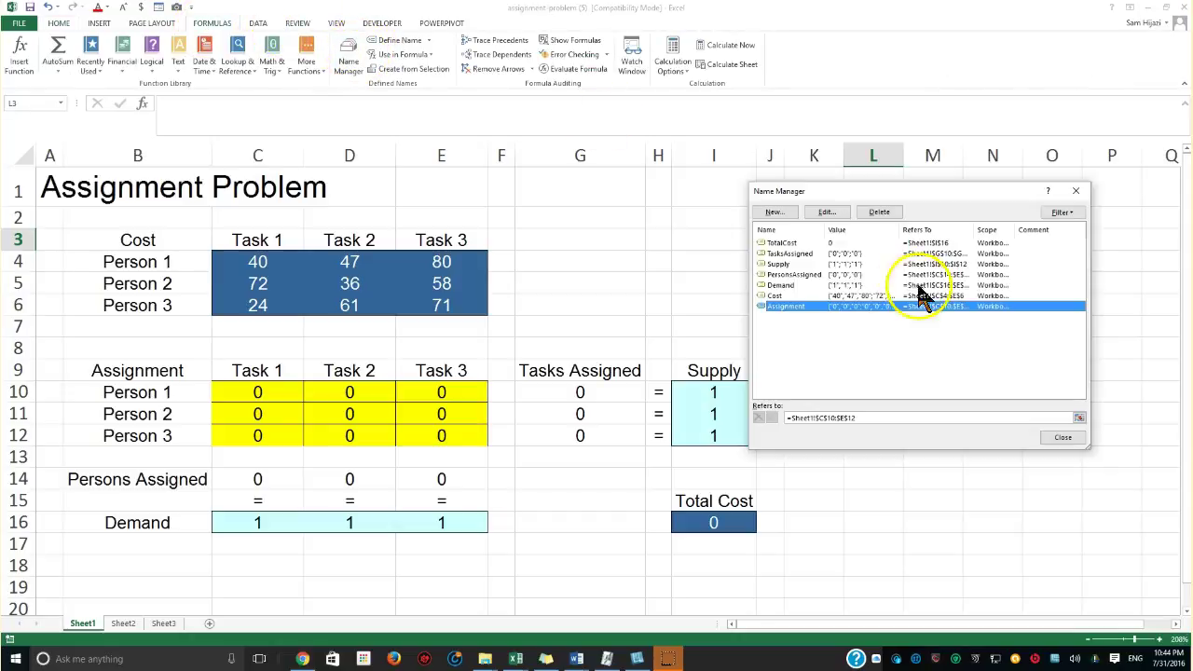
click(804, 243)
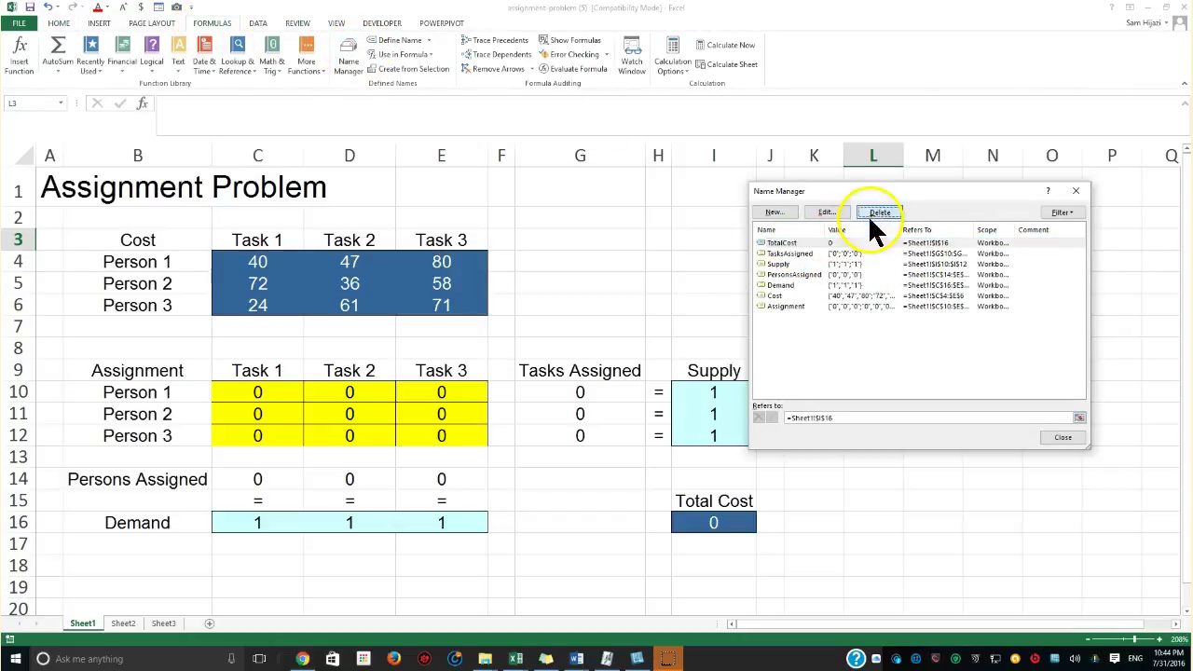
click(876, 213)
click(575, 349)
click(809, 242)
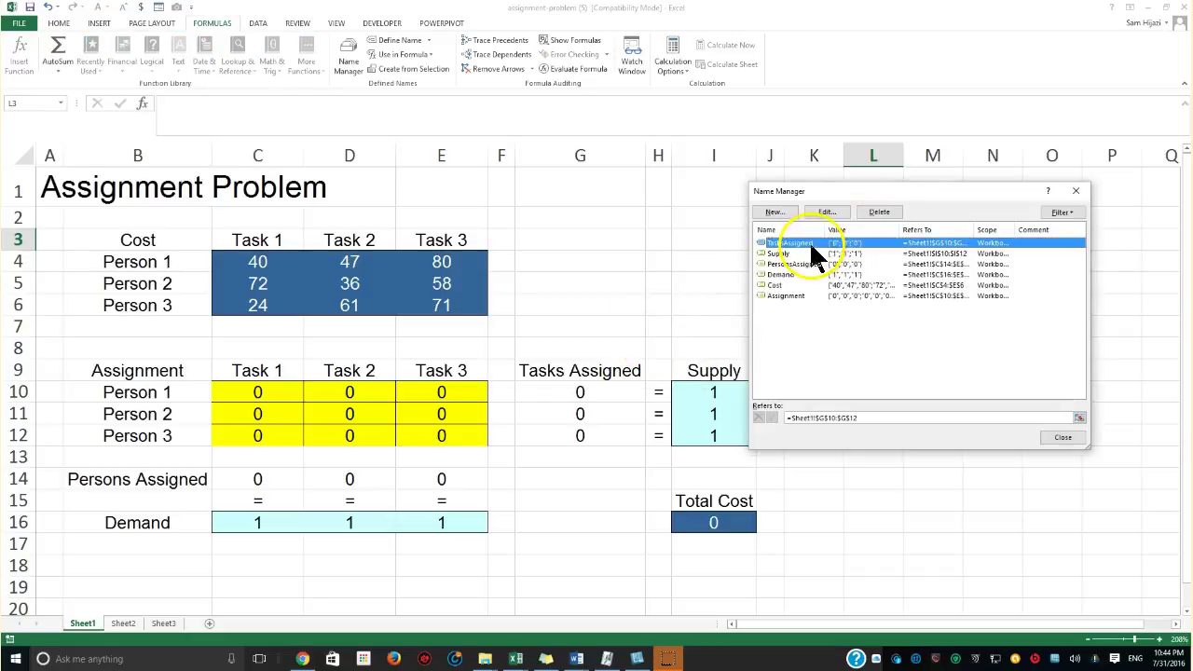
click(879, 213)
click(575, 350)
click(804, 244)
click(879, 212)
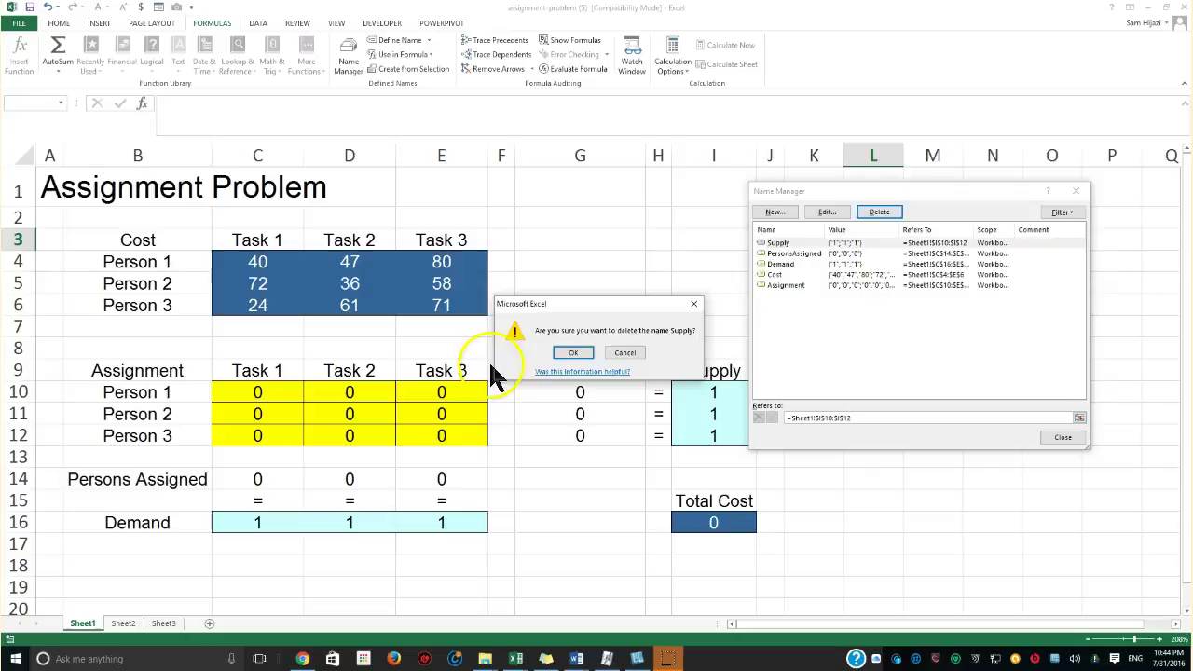
click(562, 352)
Delete the remaining PersonsAssigned, Cost, Demand and Assignment names and close the Name Manager.
click(804, 244)
click(879, 213)
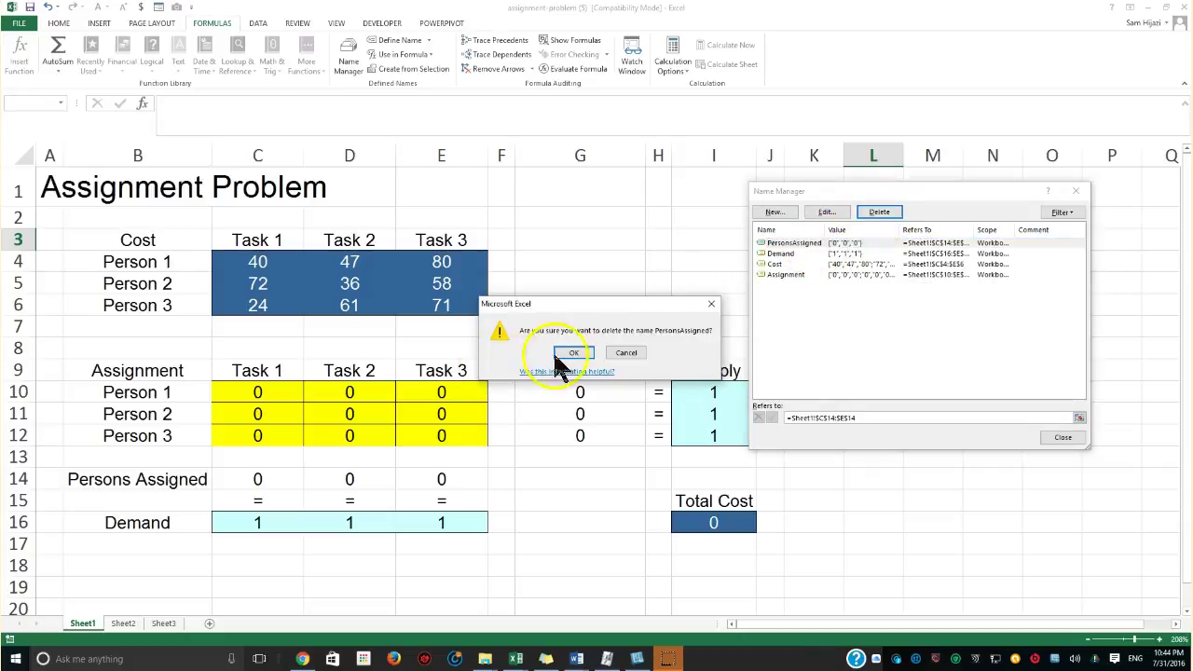
click(564, 352)
click(792, 253)
click(879, 212)
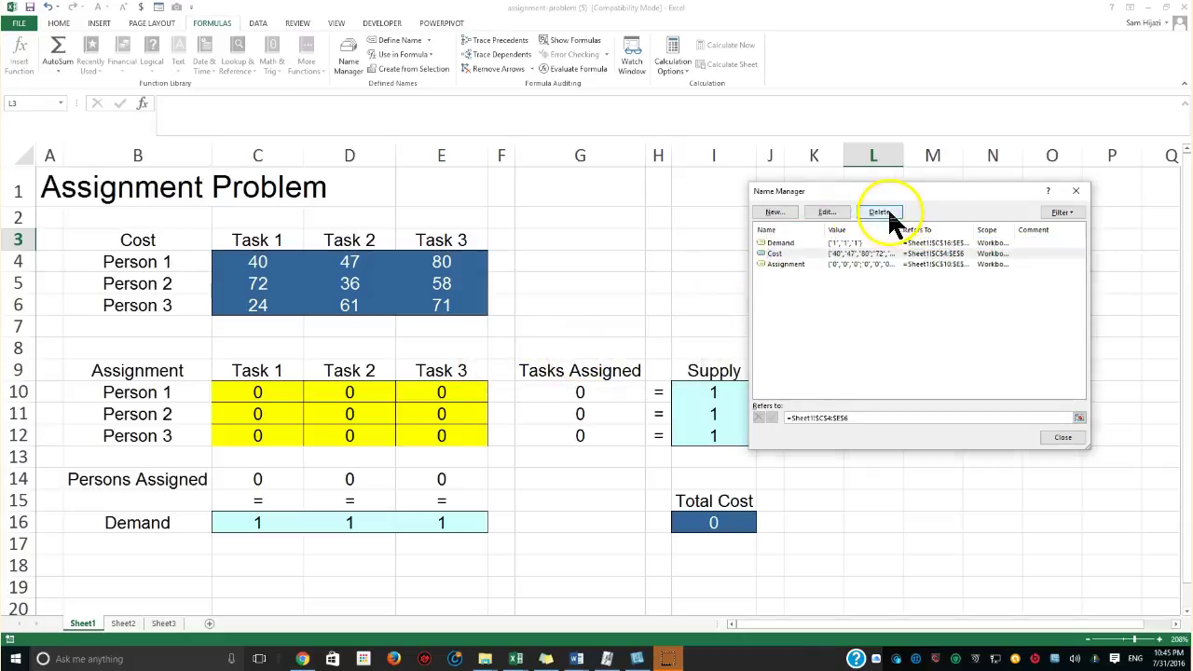
click(568, 350)
click(803, 243)
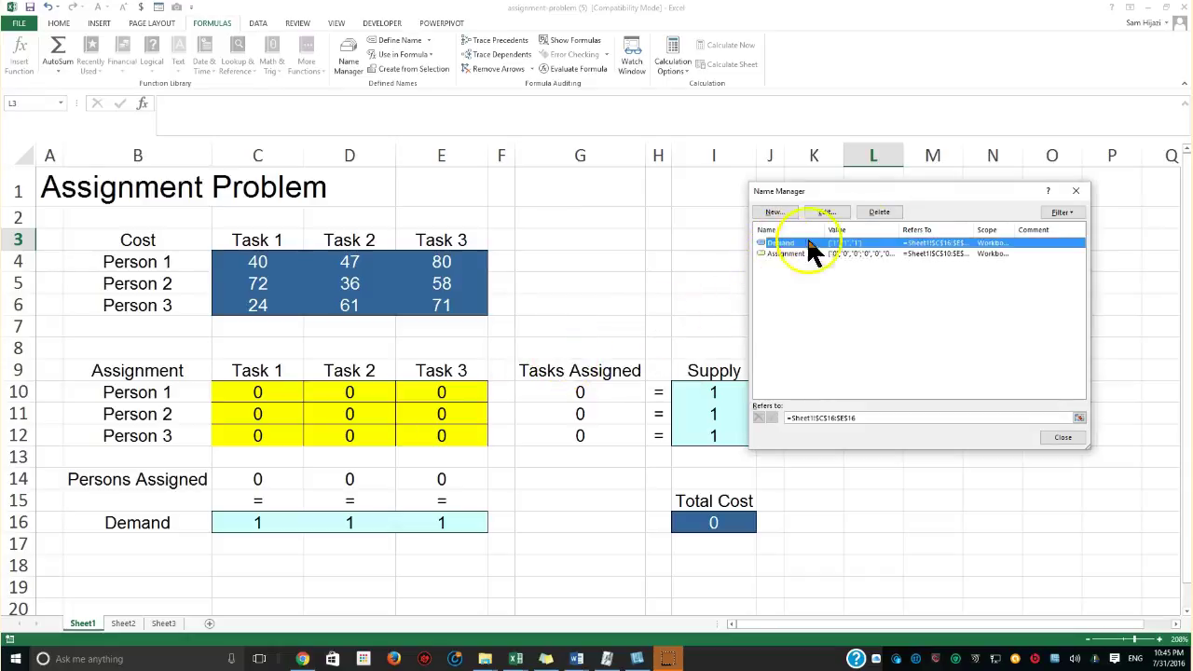
click(879, 213)
click(569, 351)
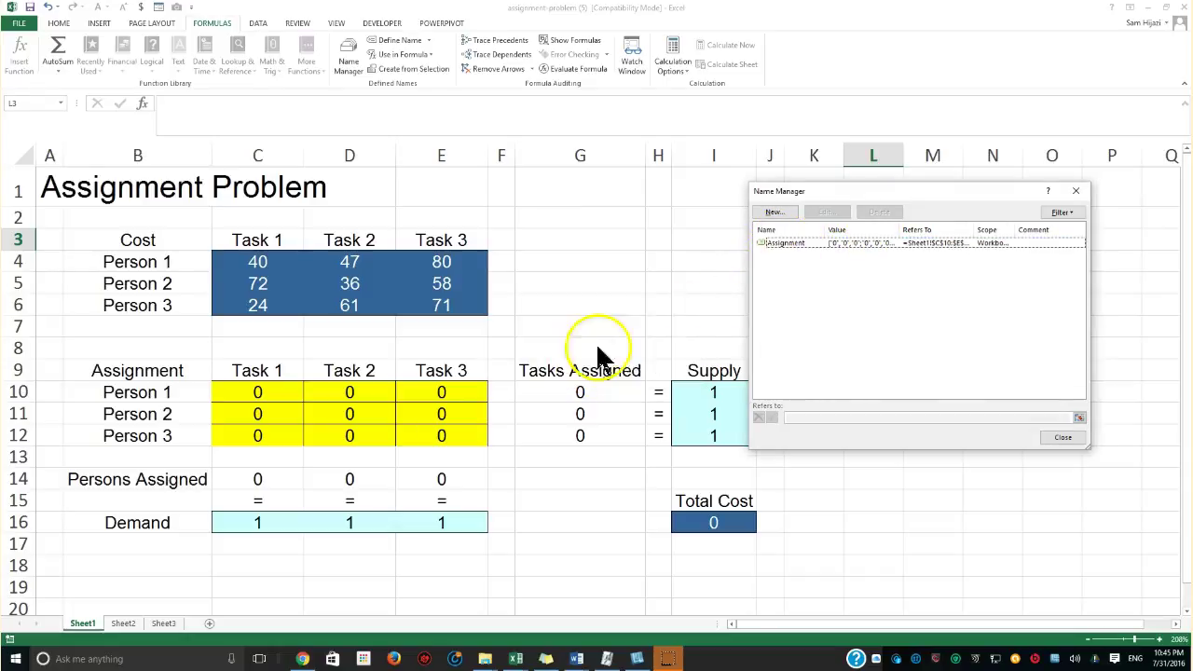
click(782, 241)
click(879, 212)
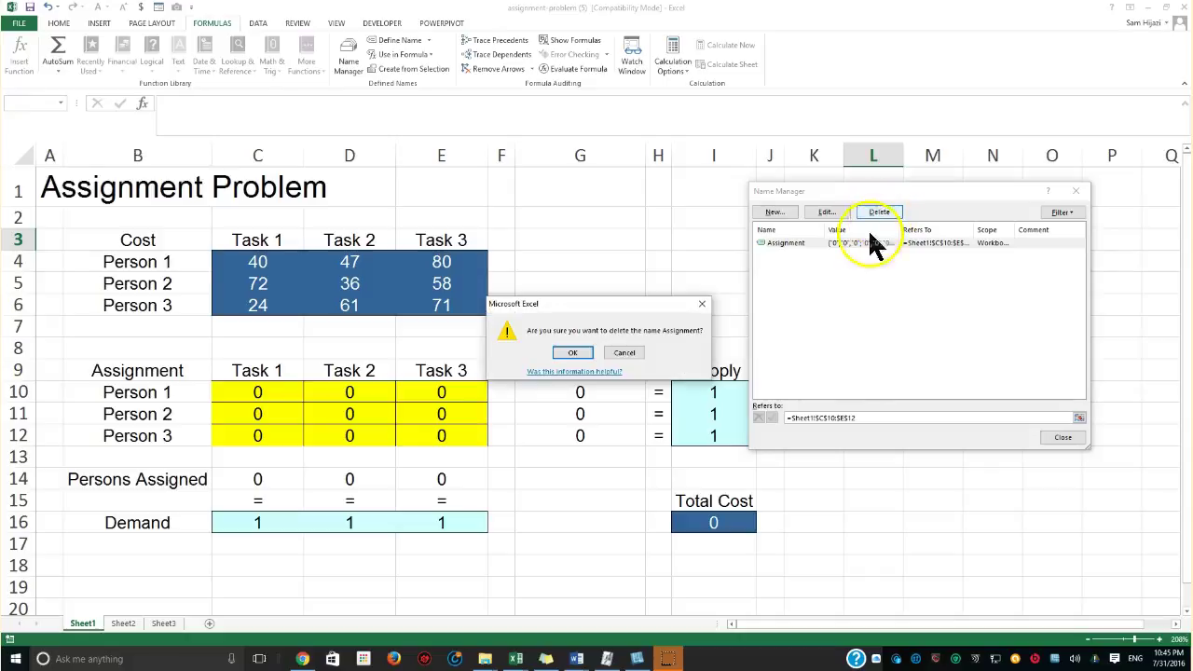
click(574, 353)
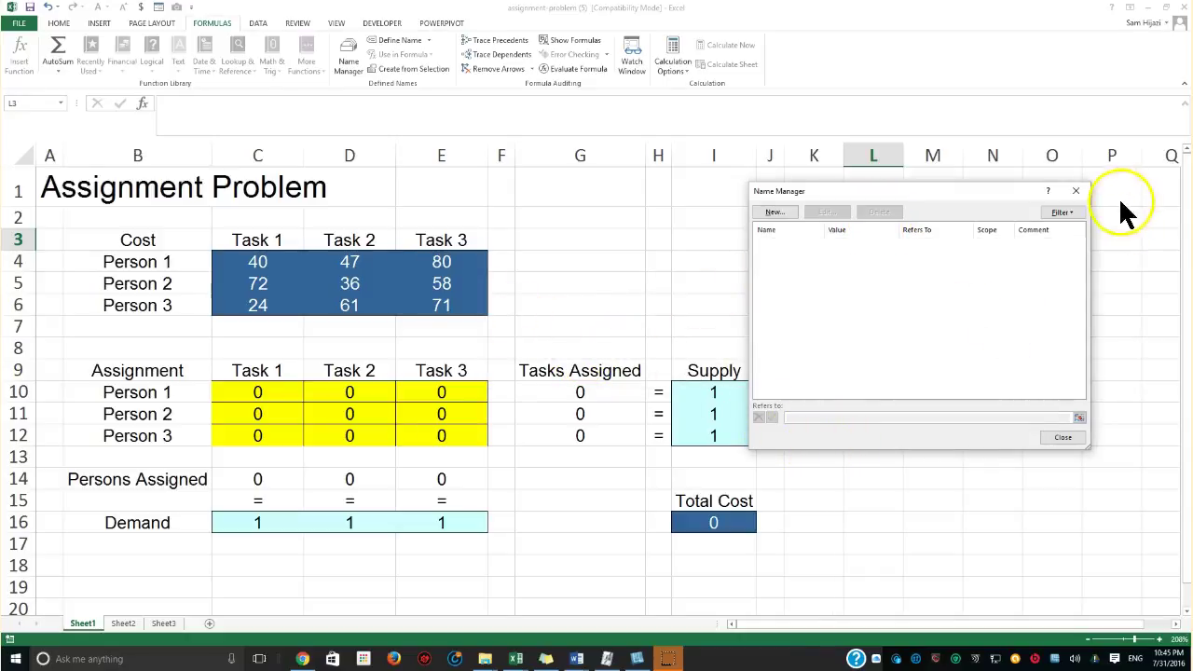
click(1076, 192)
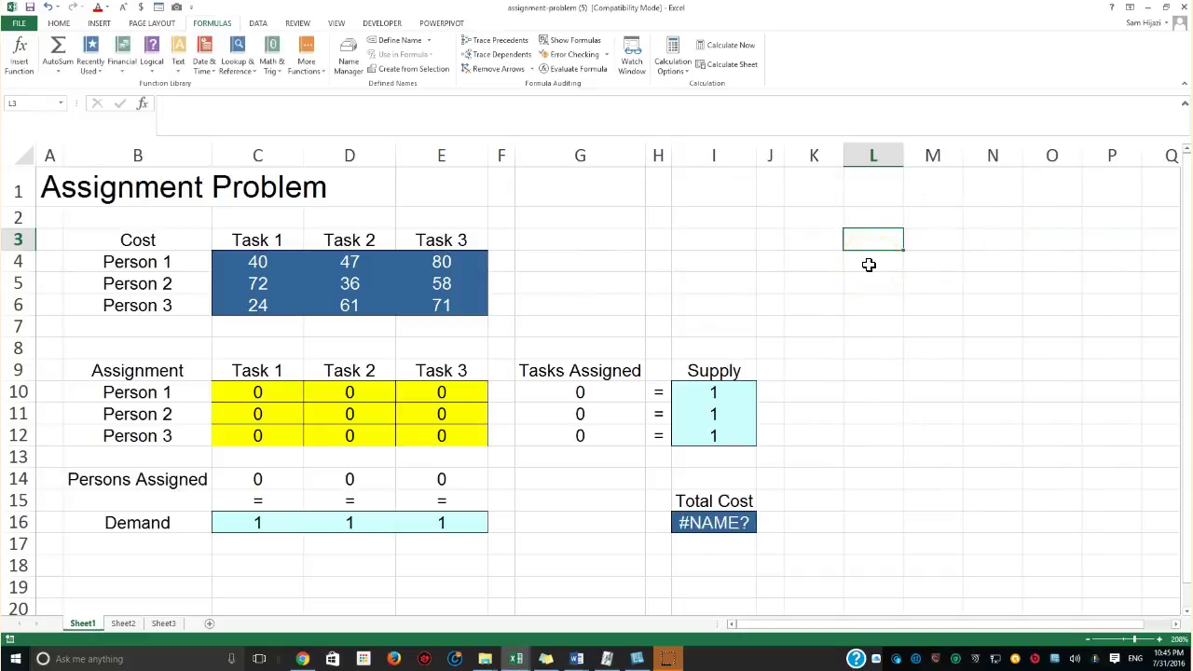
Enter 90 in L3, then begin the formula =grade in L5.
text(9)
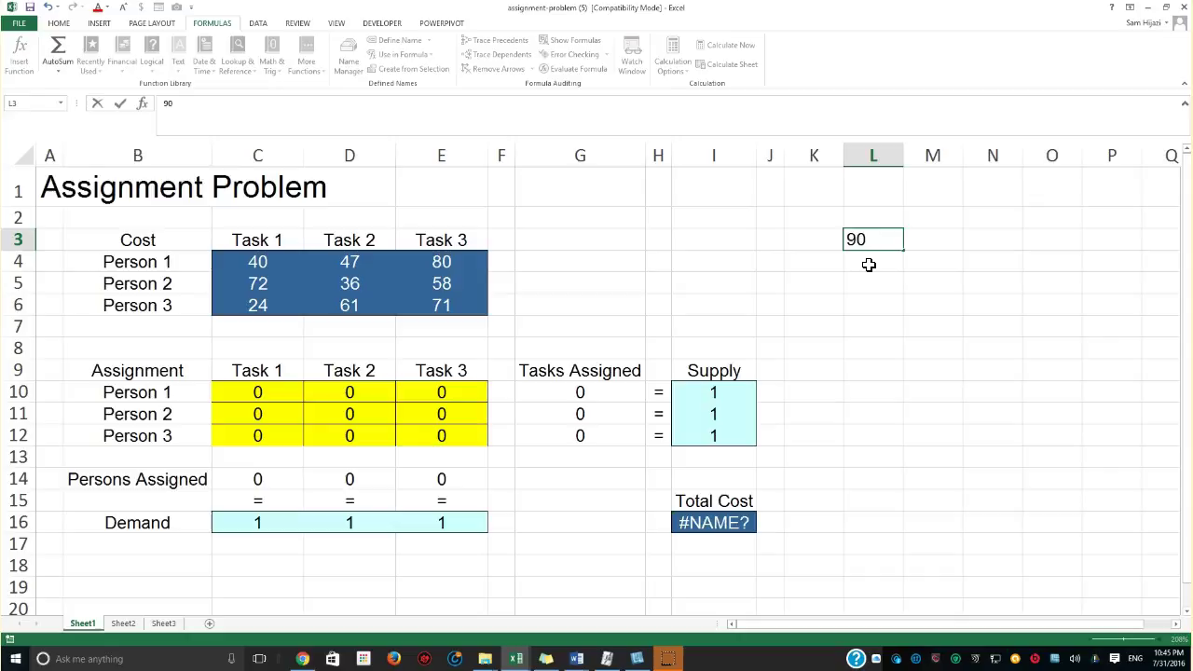
text(0)
key(Return)
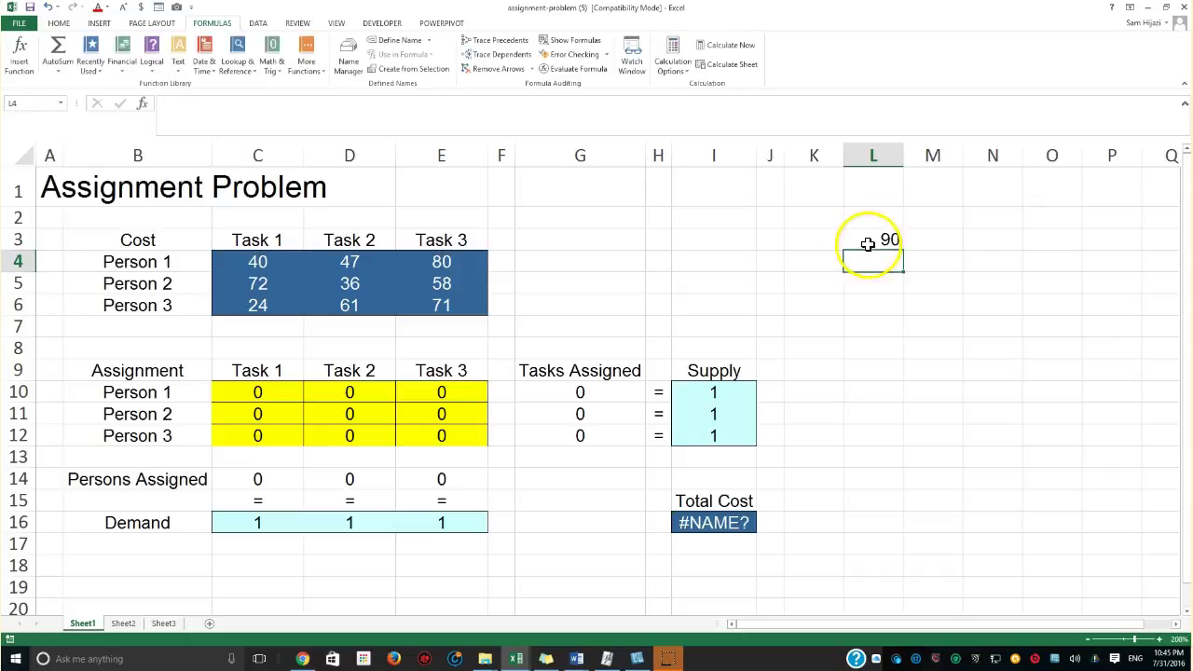
click(868, 244)
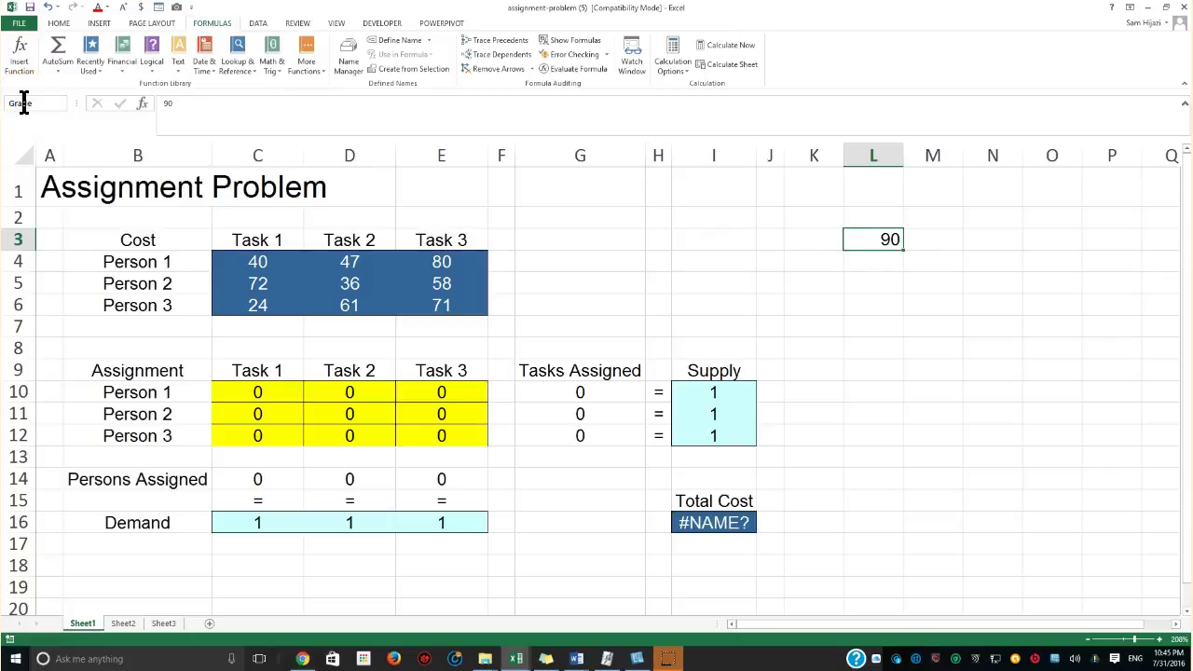
click(875, 243)
click(873, 281)
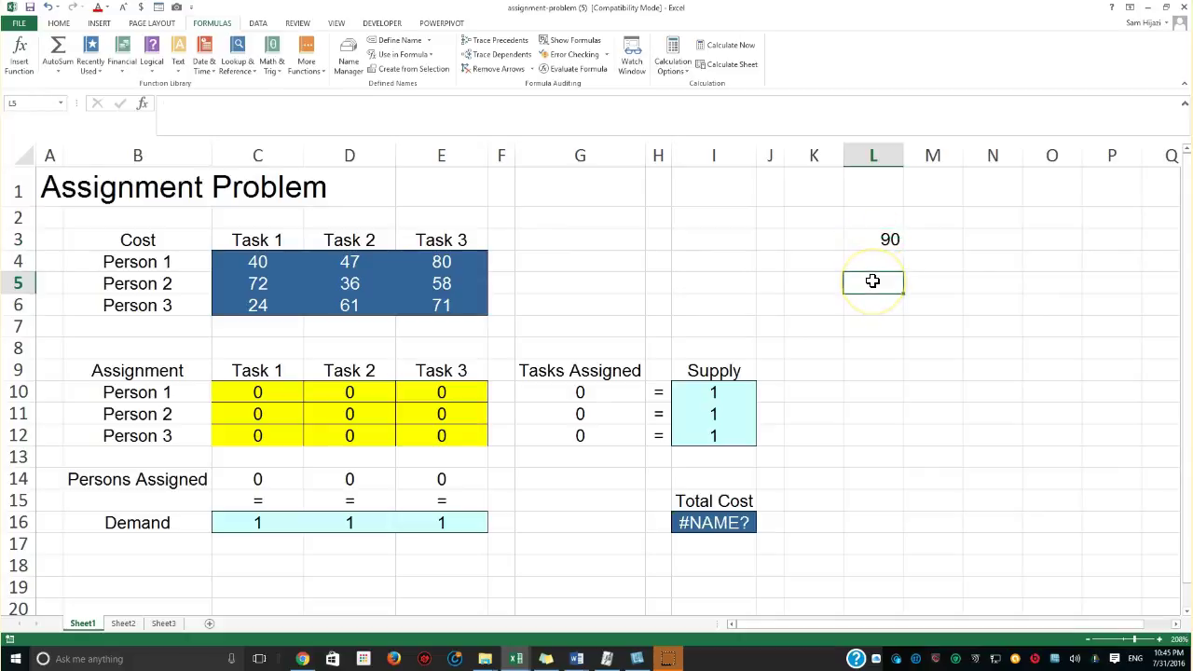
text(=grade/3)
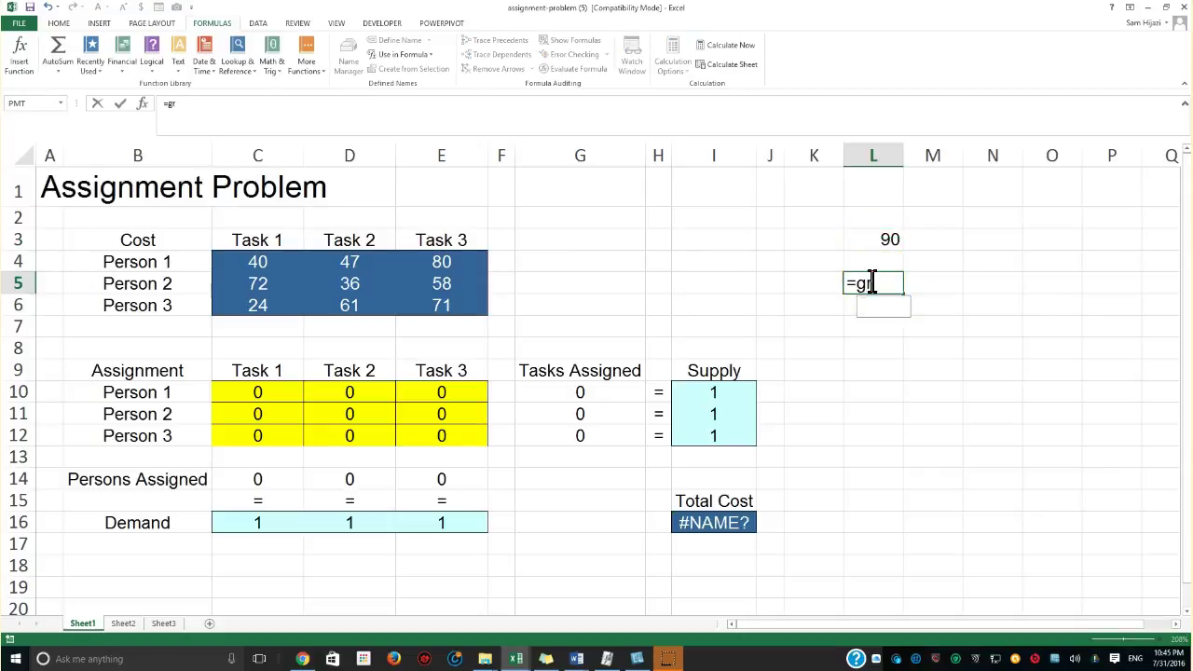